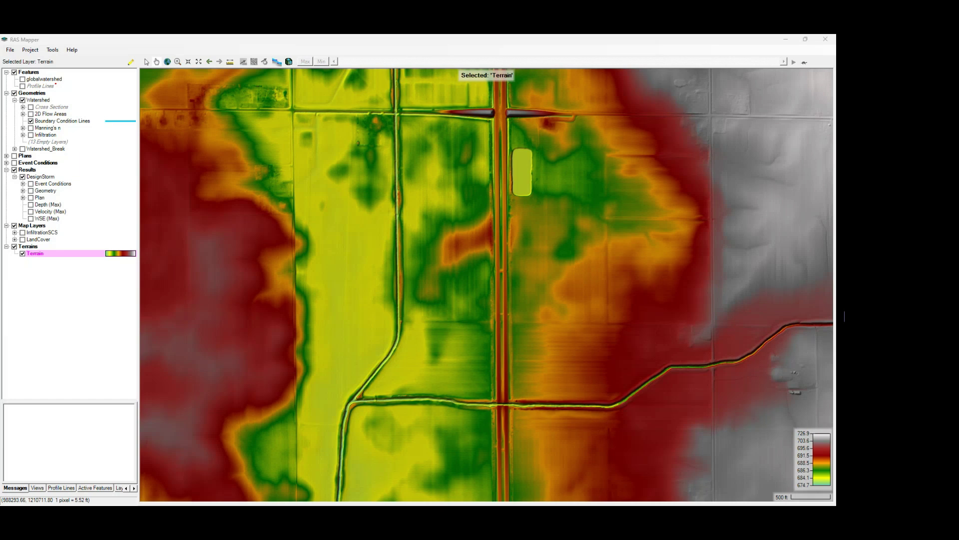
- Pan and zoom the terrain view to the road crossing and the green pond beside the road
left_click_drag(512, 445, 408, 398)
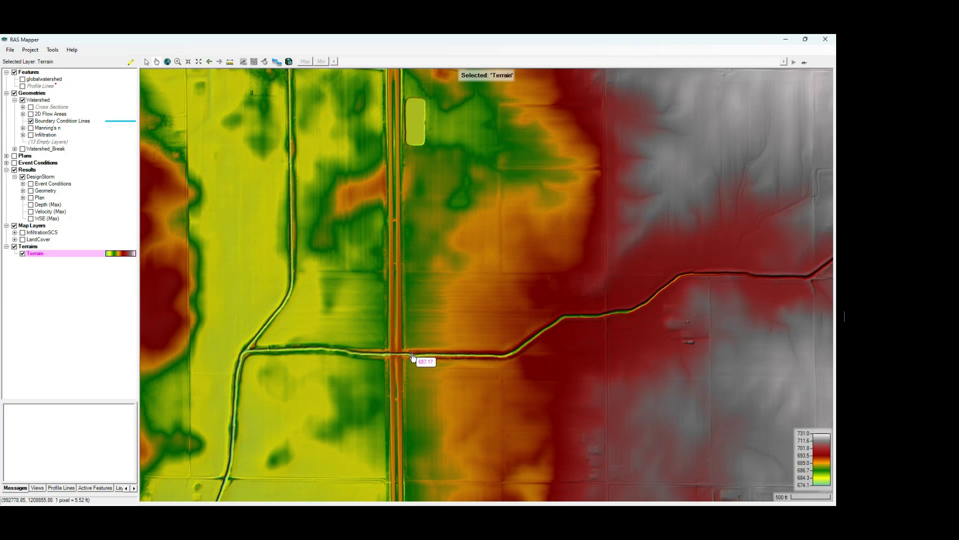
scroll(400, 356, "up", 2)
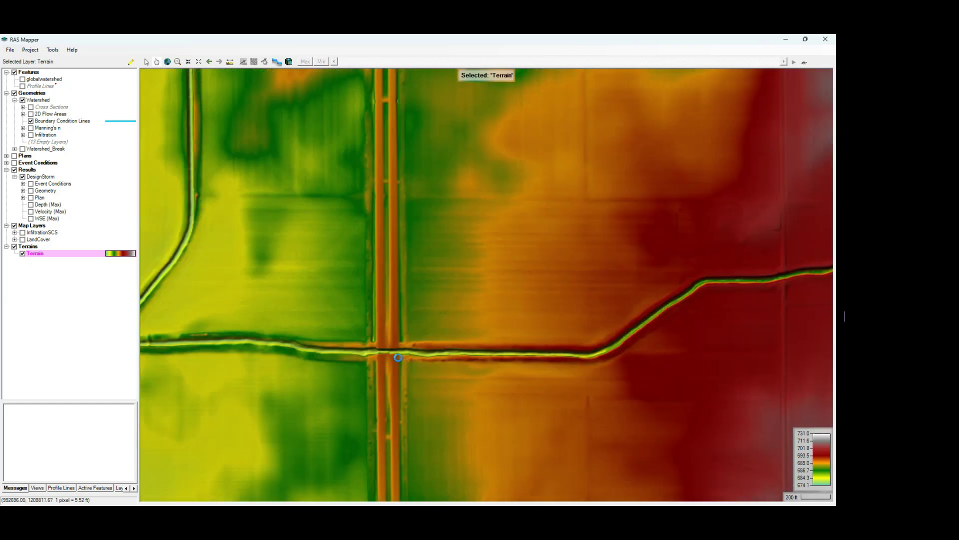
scroll(398, 357, "up", 2)
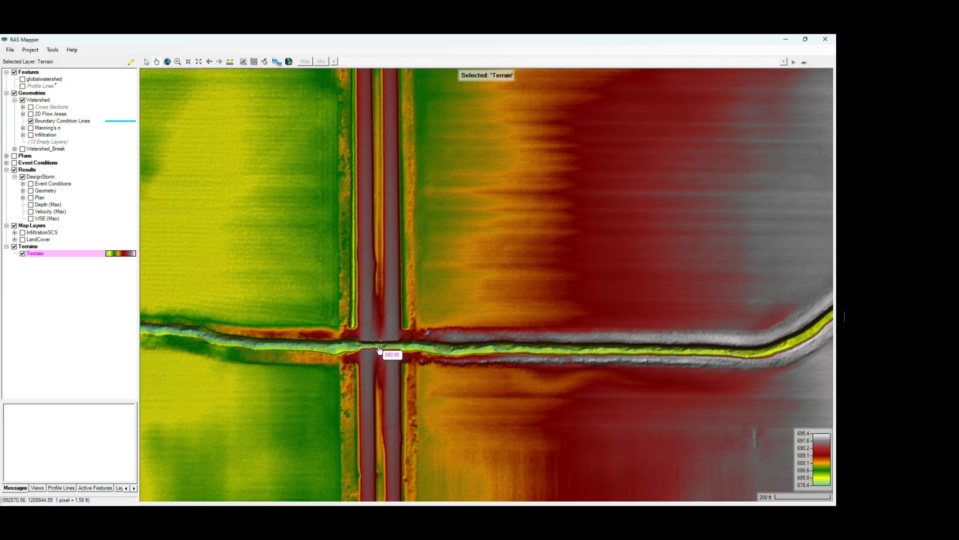
scroll(380, 350, "down", 2)
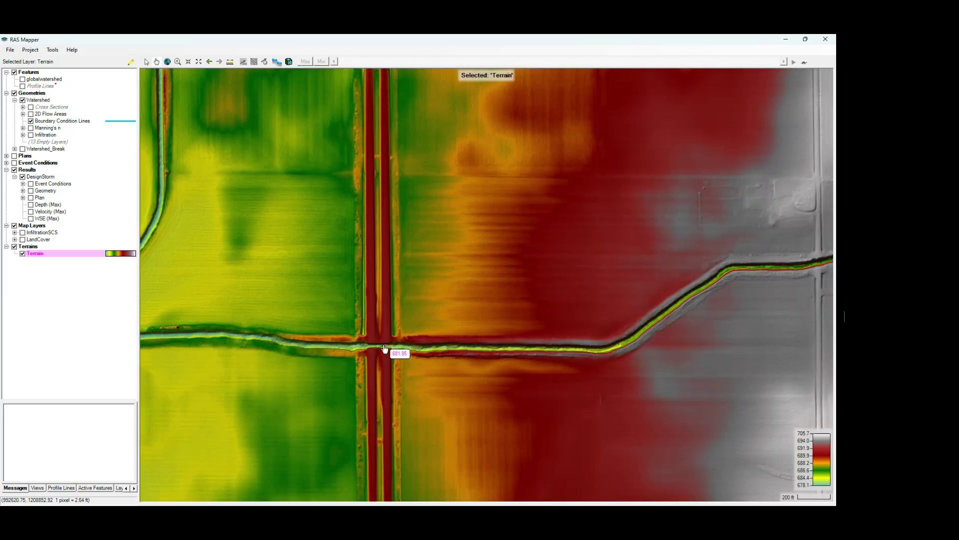
left_click_drag(368, 290, 396, 489)
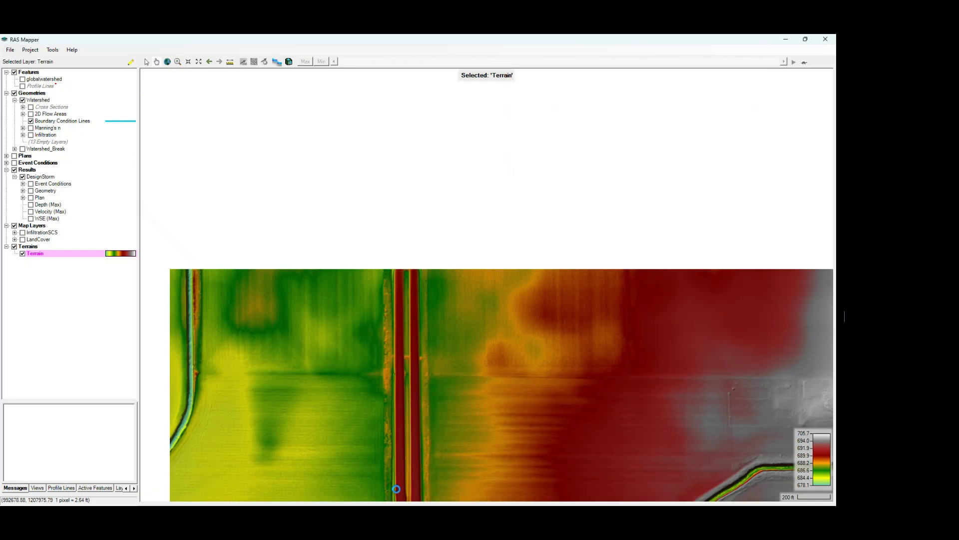
left_click_drag(373, 72, 360, 373)
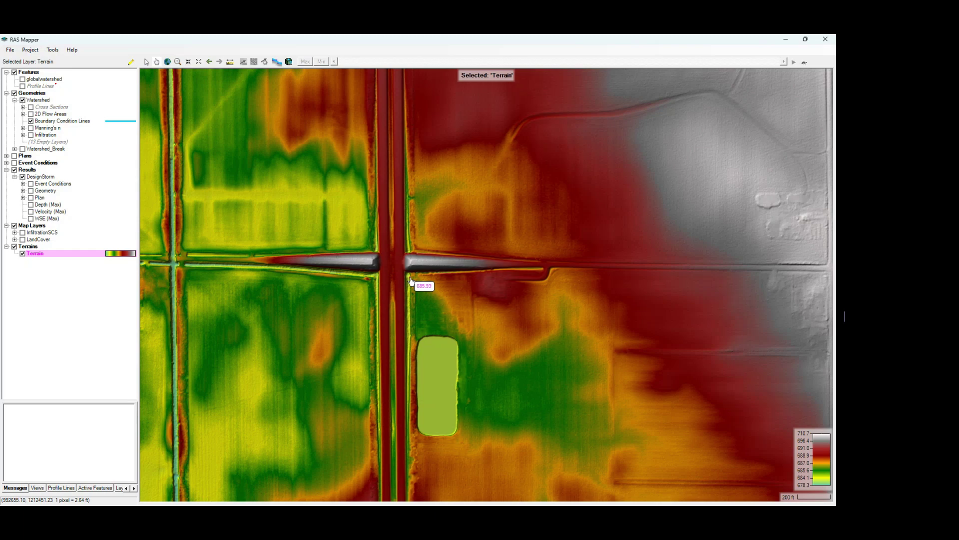
scroll(410, 281, "up", 1)
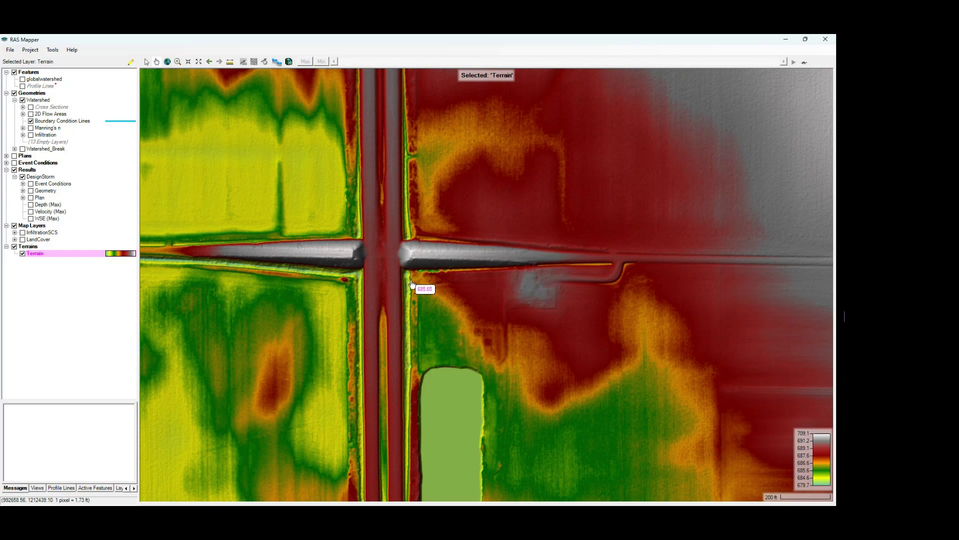
scroll(409, 286, "down", 1)
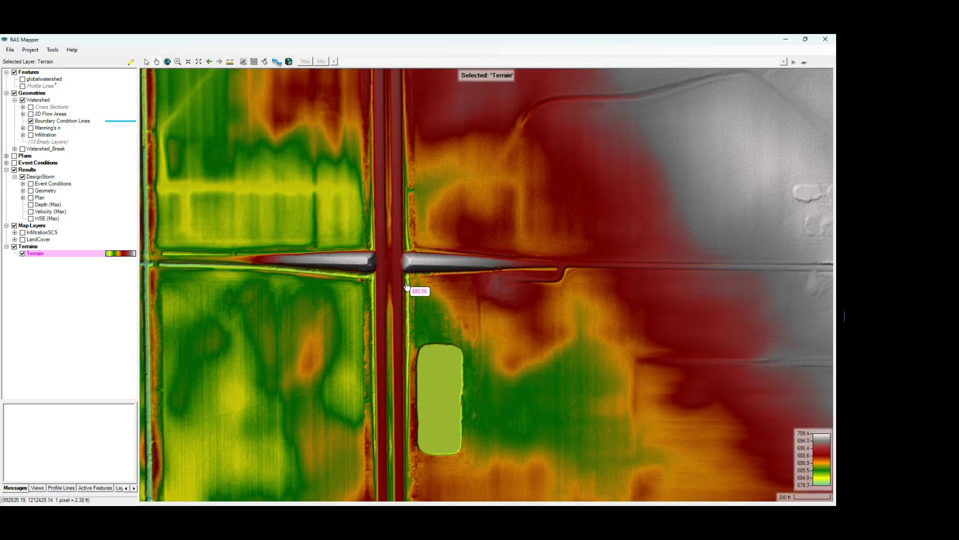
scroll(341, 318, "down", 1)
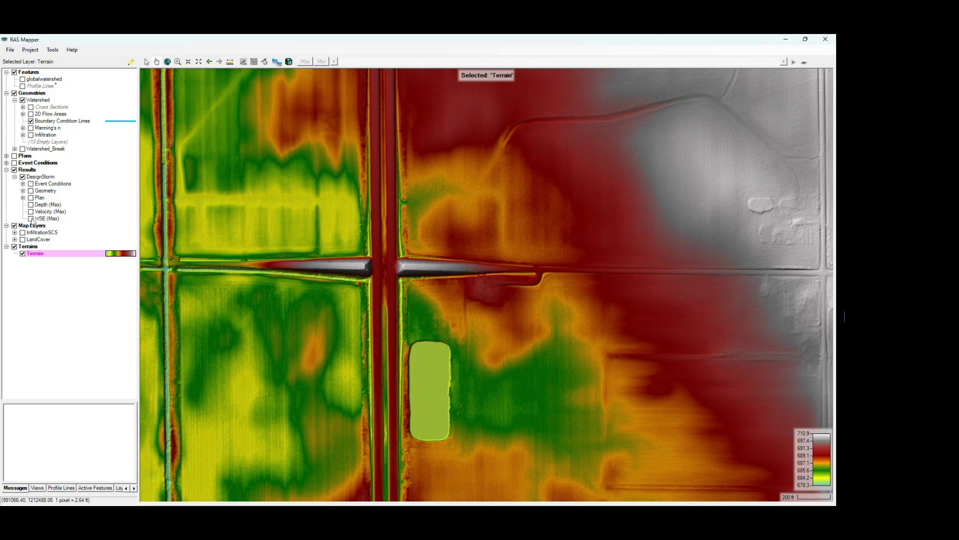
- Show the Depth (Max) results as the active layer at the 04SEP2008 00:00:00 time step
left_click(30, 204)
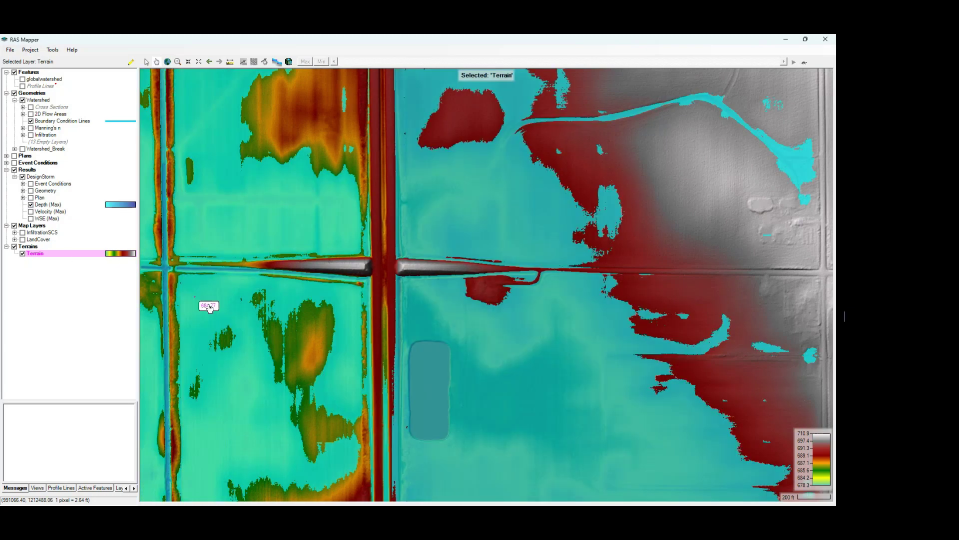
scroll(347, 350, "down", 1)
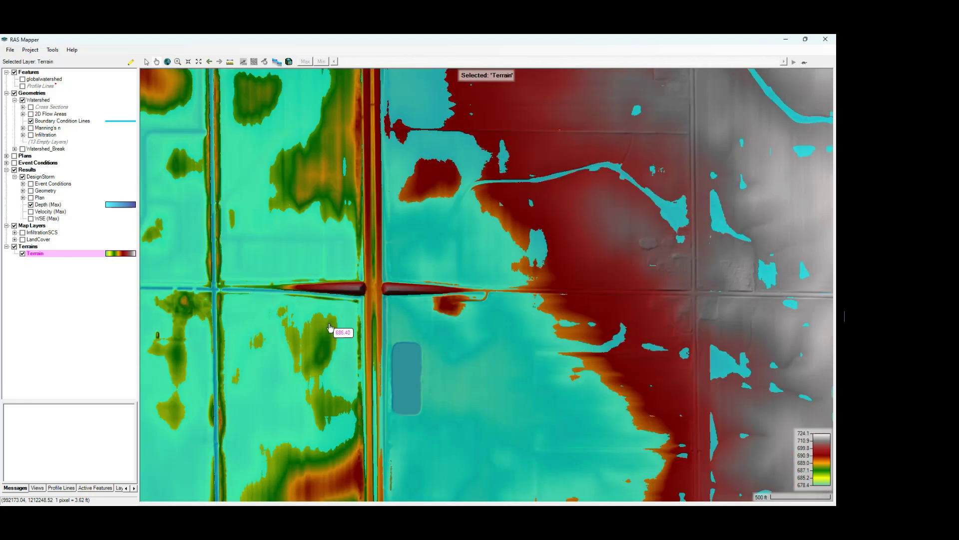
left_click(47, 204)
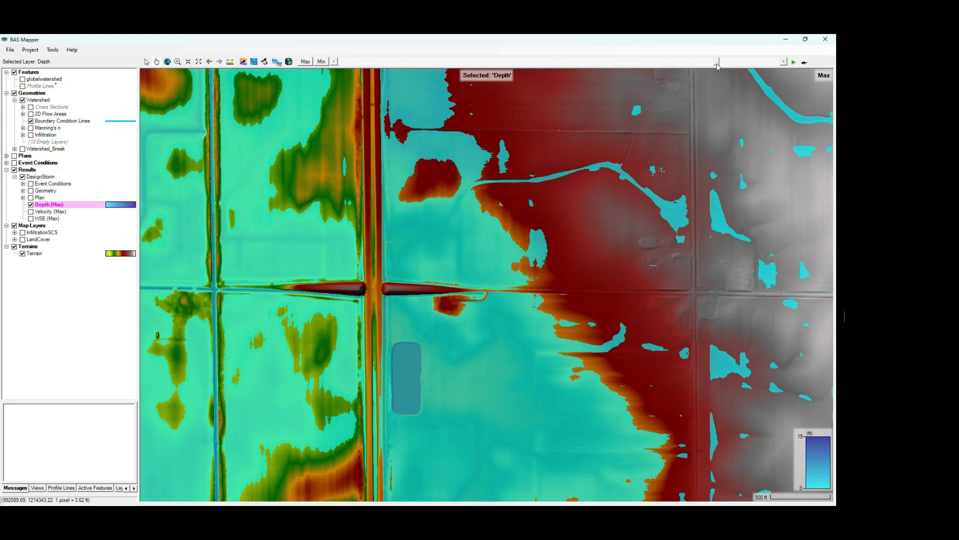
left_click_drag(718, 64, 787, 65)
- Zoom out and back in around the water ponded east of the roadway
scroll(557, 256, "down", 1)
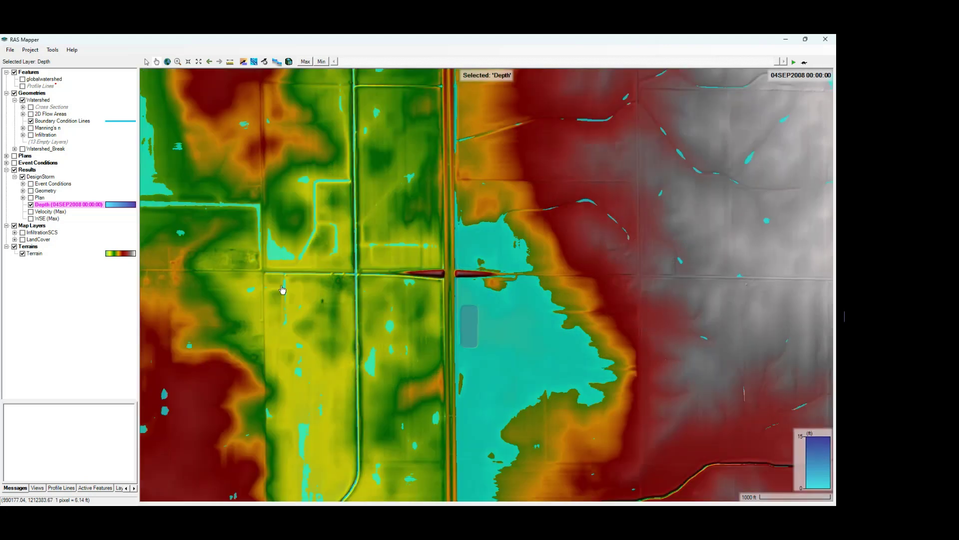
mouse_move(492, 354)
scroll(494, 357, "down", 1)
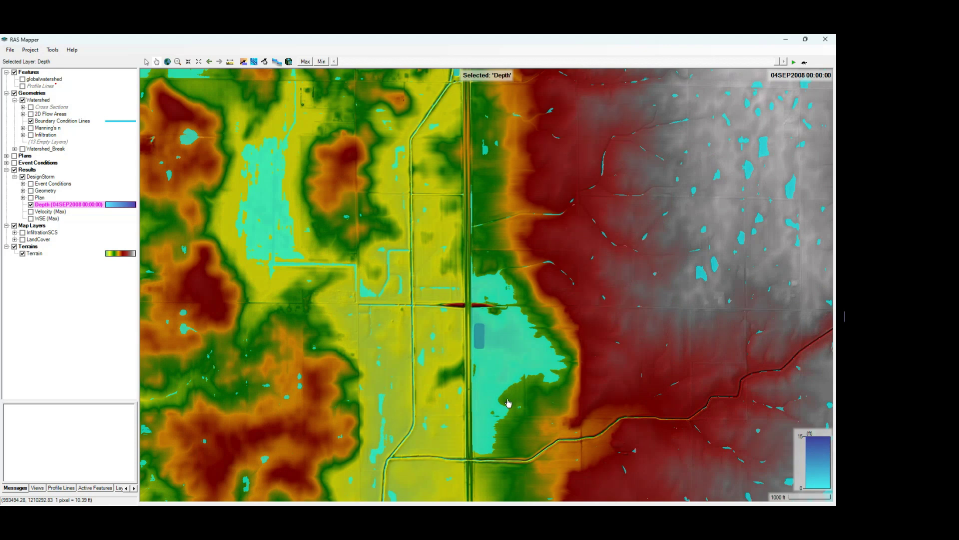
scroll(501, 394, "down", 3)
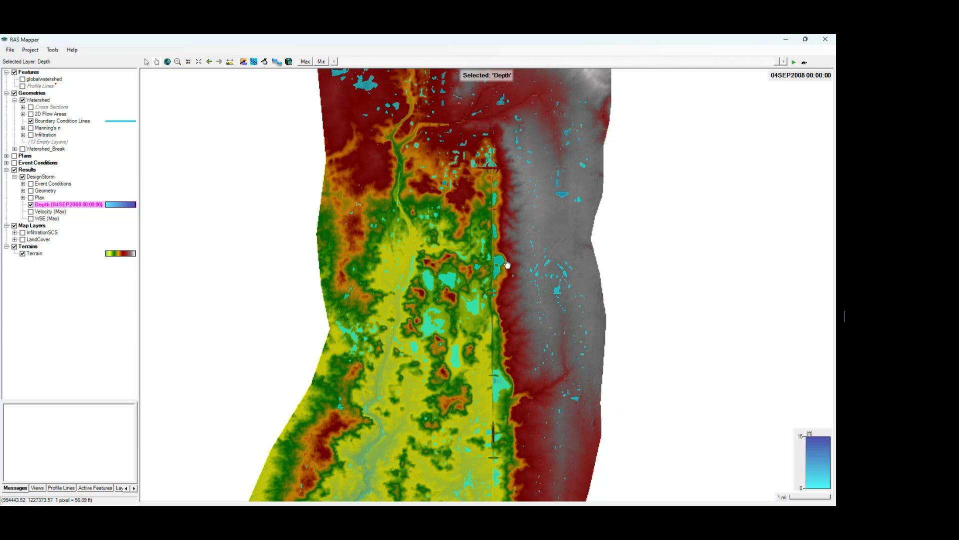
mouse_move(496, 286)
scroll(498, 412, "up", 2)
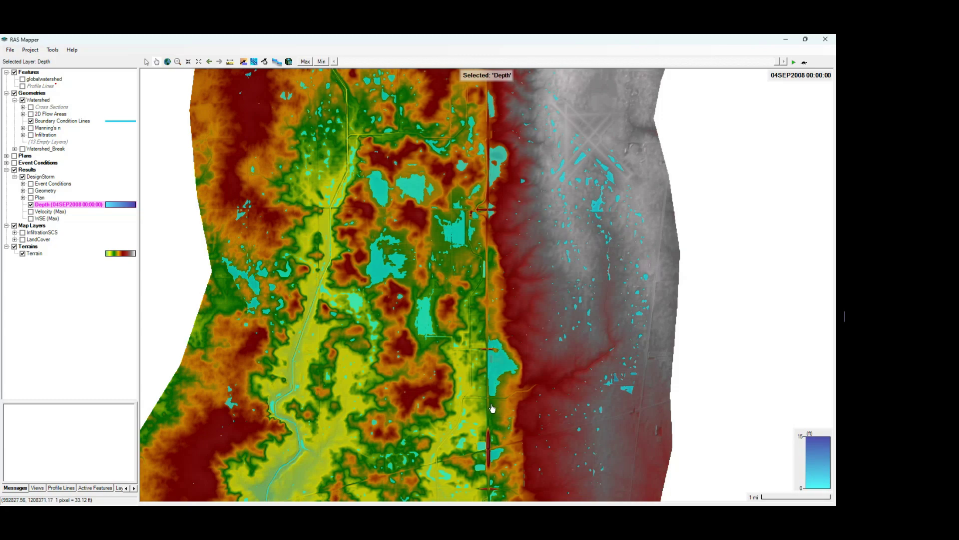
scroll(492, 409, "up", 2)
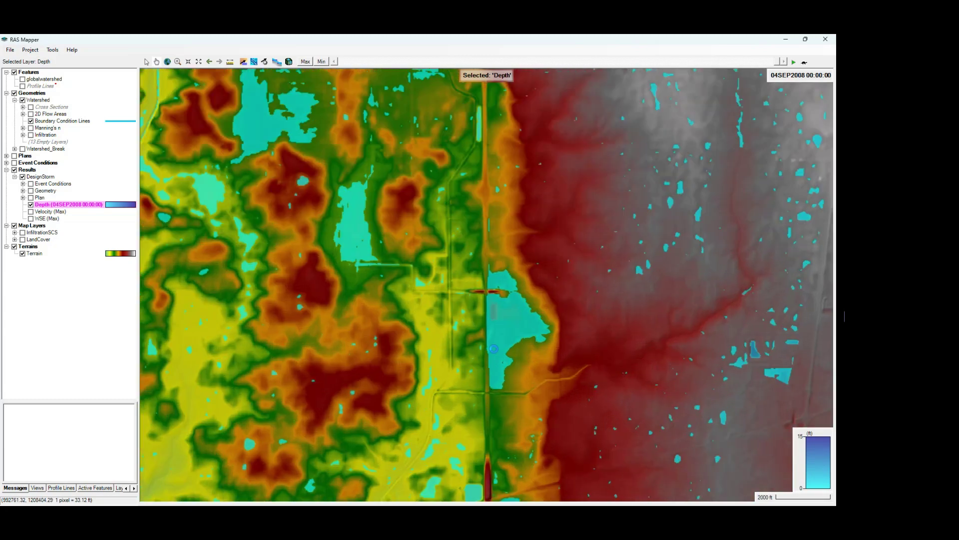
scroll(497, 352, "up", 2)
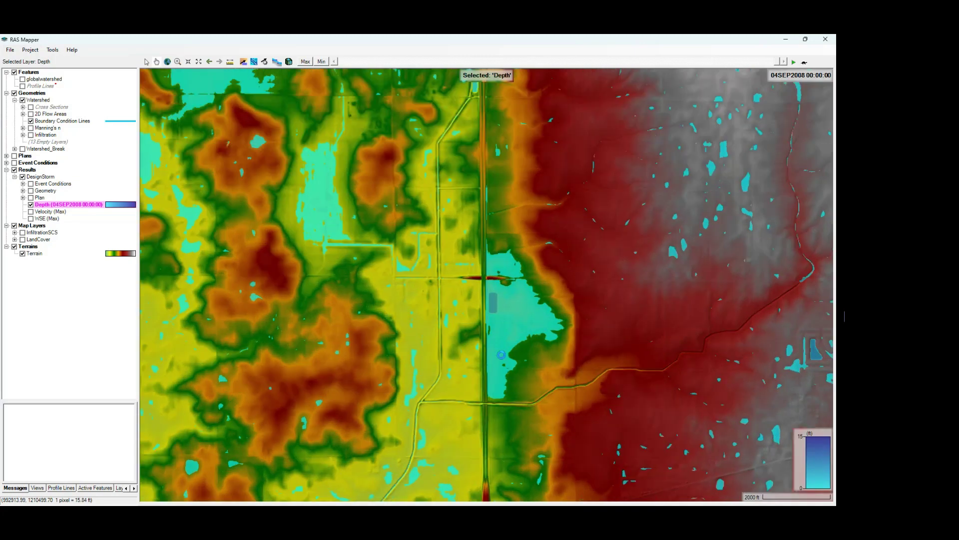
scroll(502, 358, "up", 2)
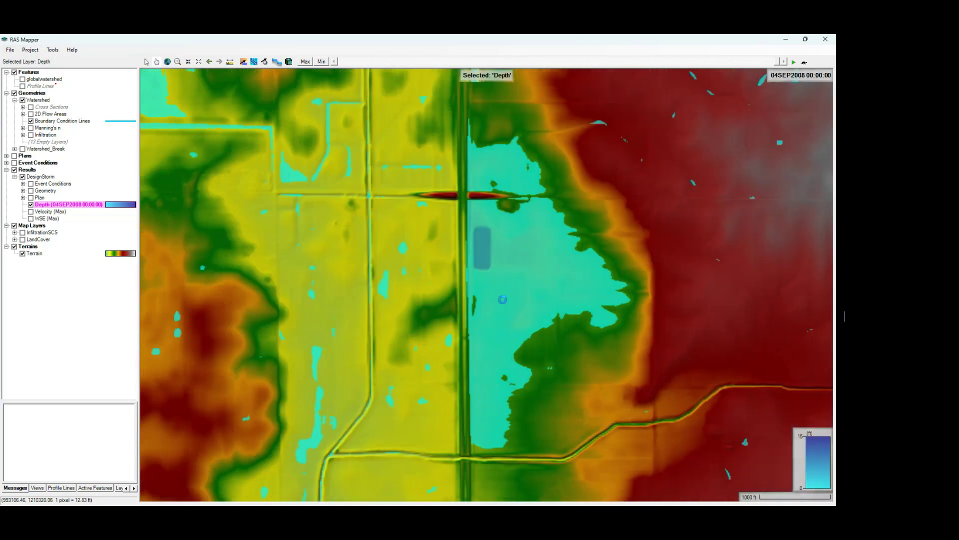
scroll(493, 222, "up", 2)
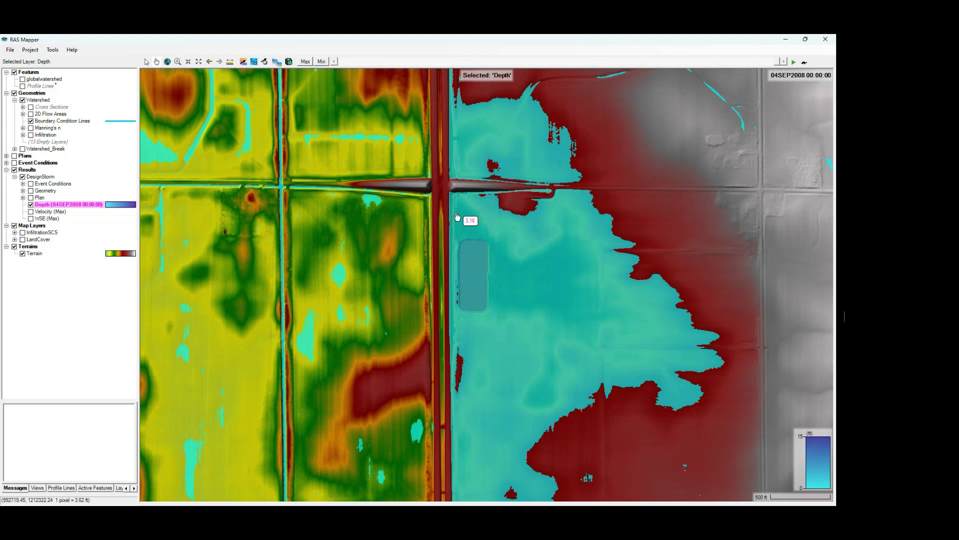
scroll(428, 221, "down", 2)
scroll(279, 223, "up", 2)
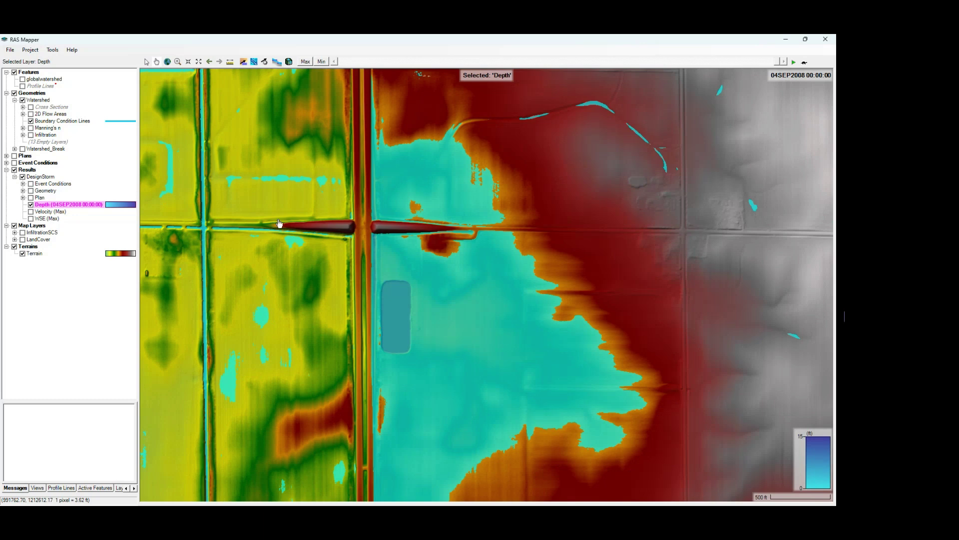
- Hide the depth overlay and make a virtual clone of the Terrain layer named Terrain.Clone (1)
left_click(31, 204)
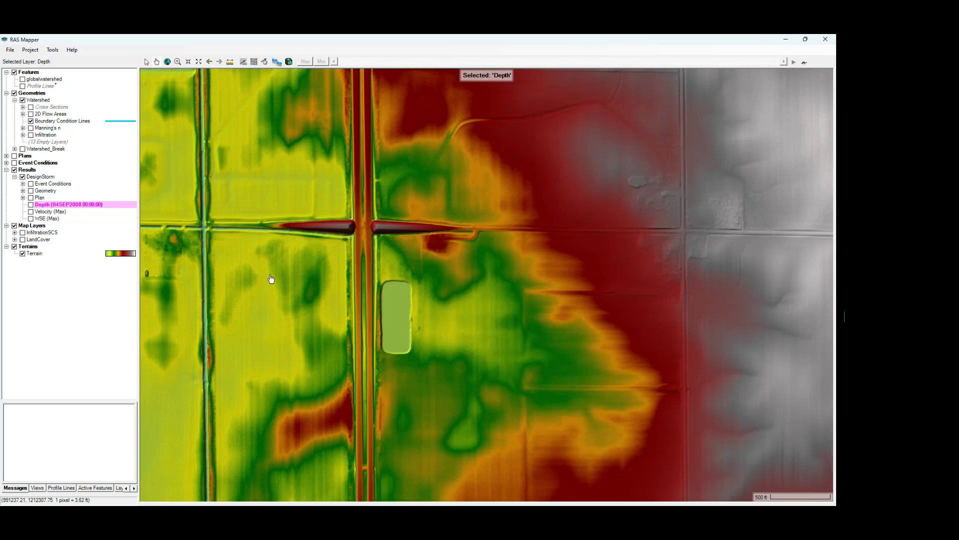
scroll(382, 259, "up", 2)
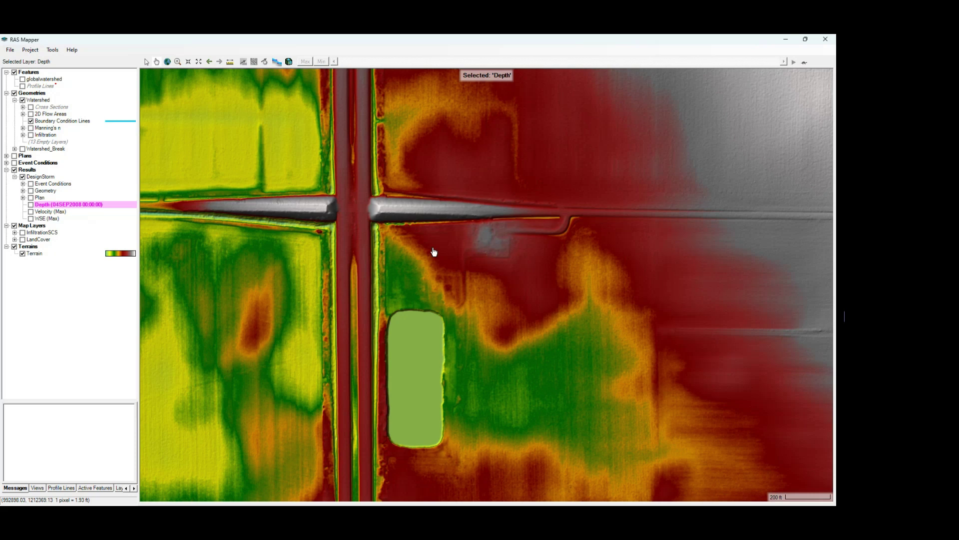
left_click(37, 255)
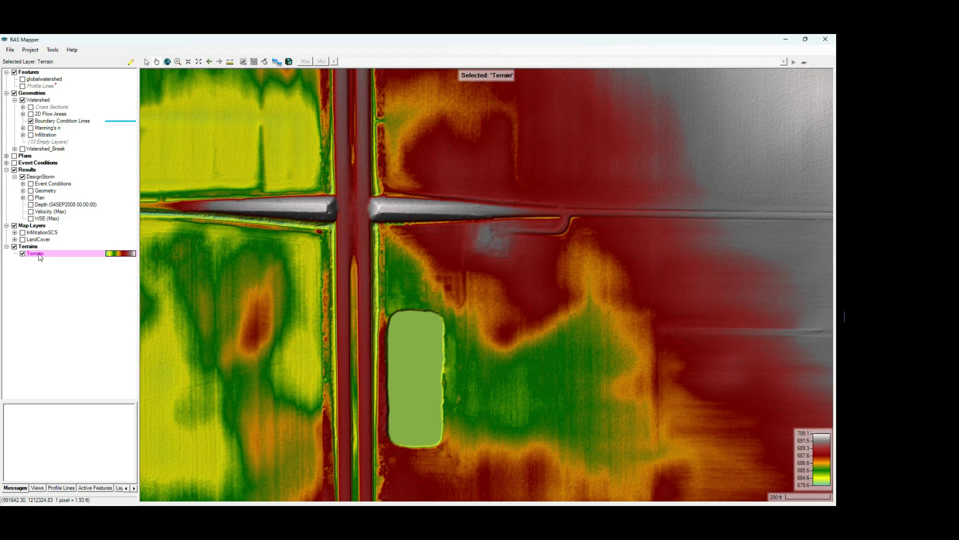
right_click(41, 257)
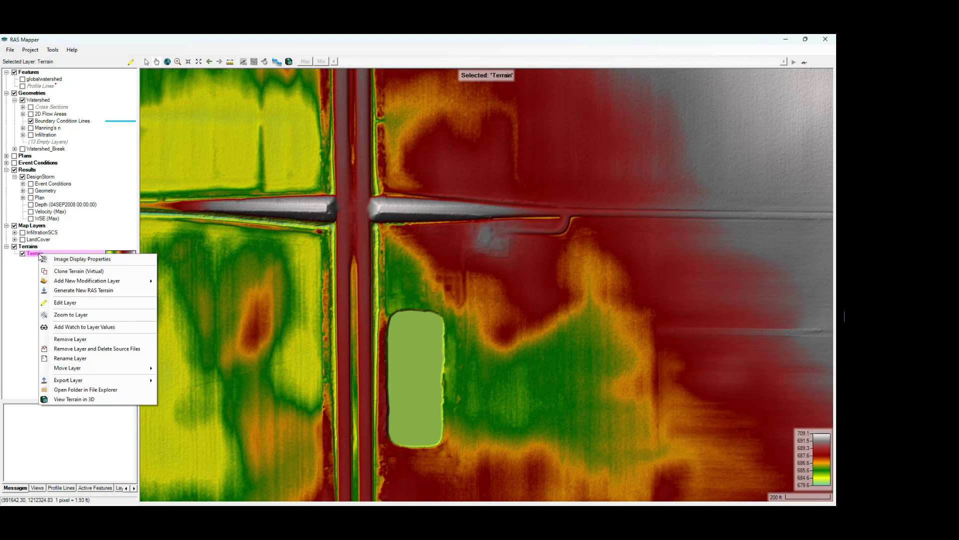
left_click(98, 272)
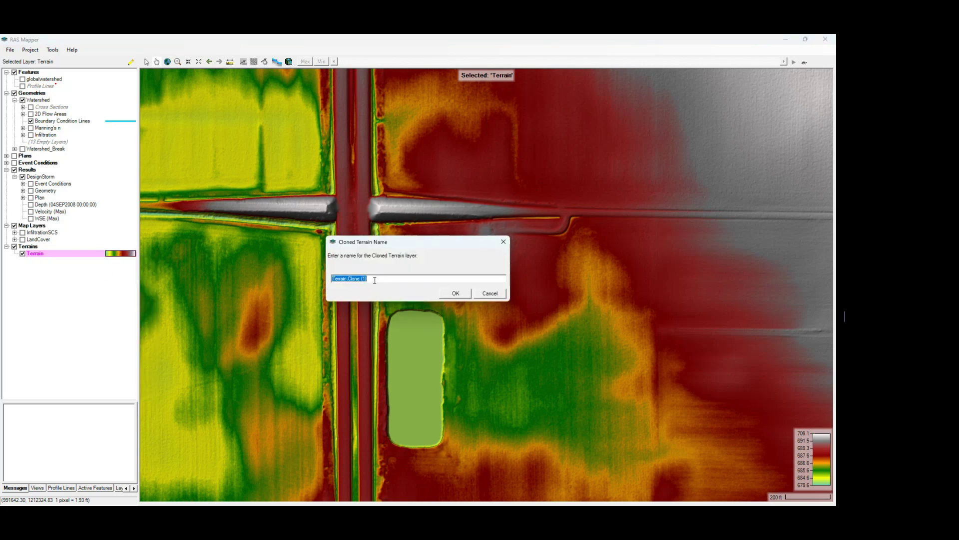
left_click(450, 293)
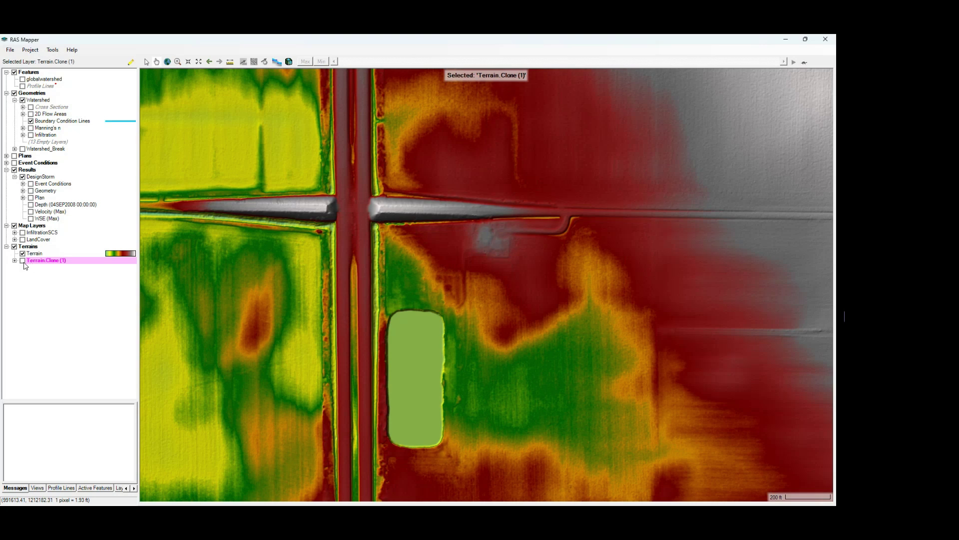
- Display Terrain.Clone (1) and switch on its Modifications sublayer
left_click(23, 260)
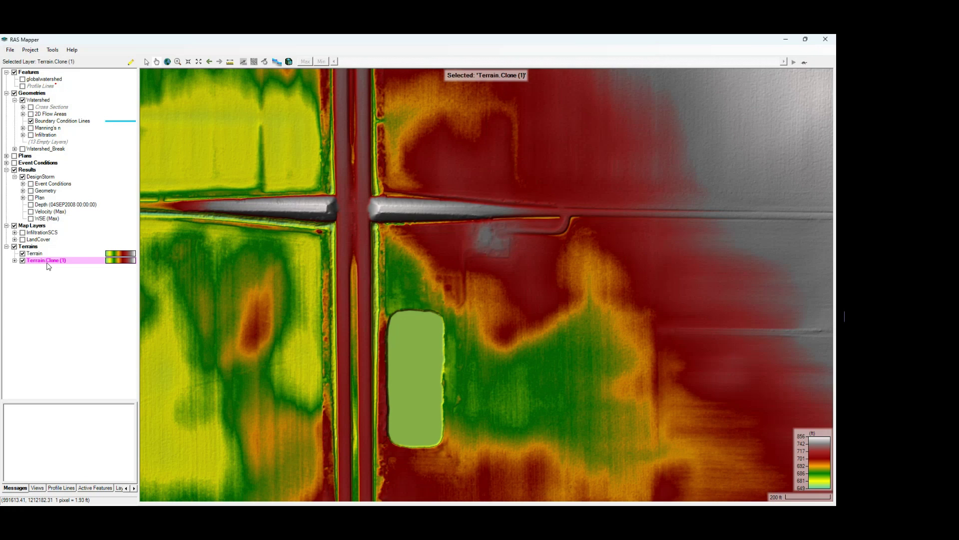
left_click(14, 261)
left_click(31, 267)
- Add a Lines > Channel modification named Channels under the cloned terrain's Modifications
left_click(43, 269)
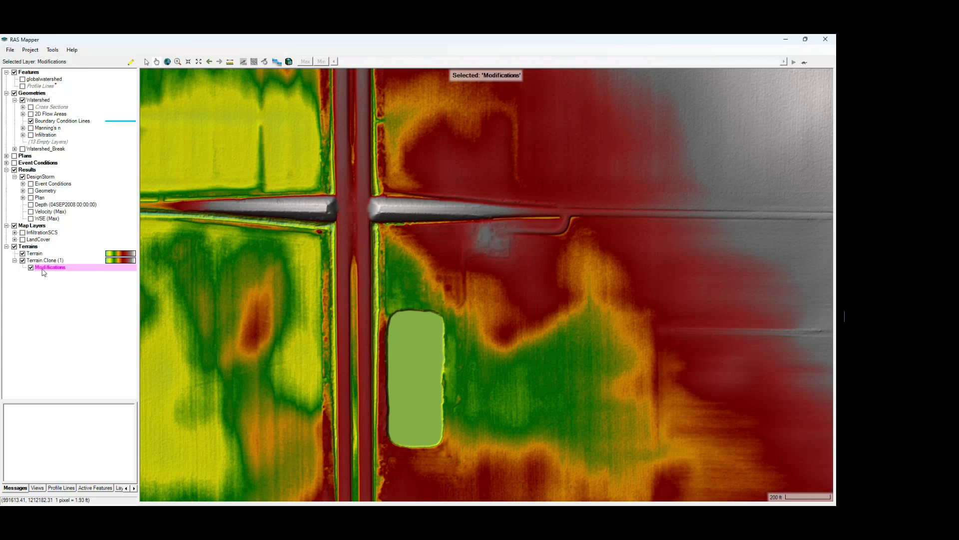
right_click(49, 270)
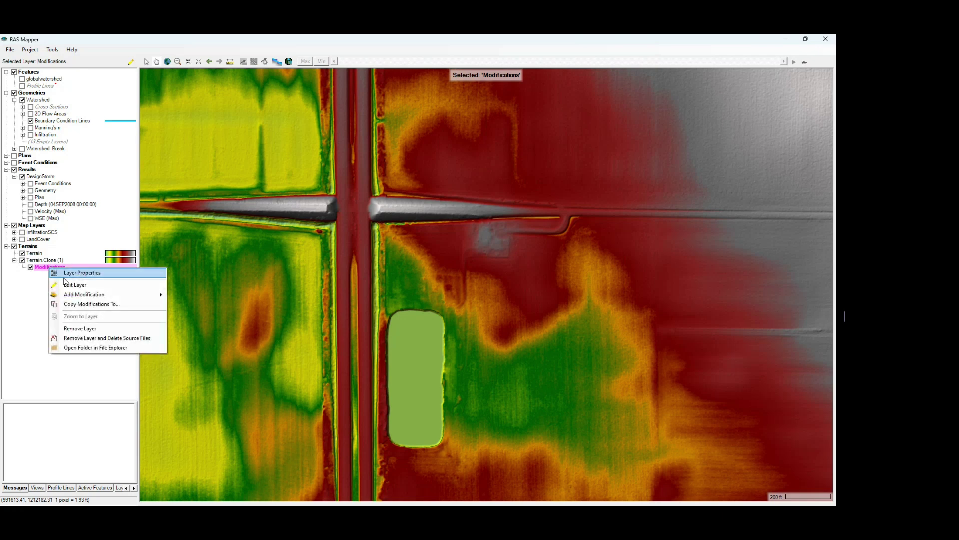
mouse_move(86, 296)
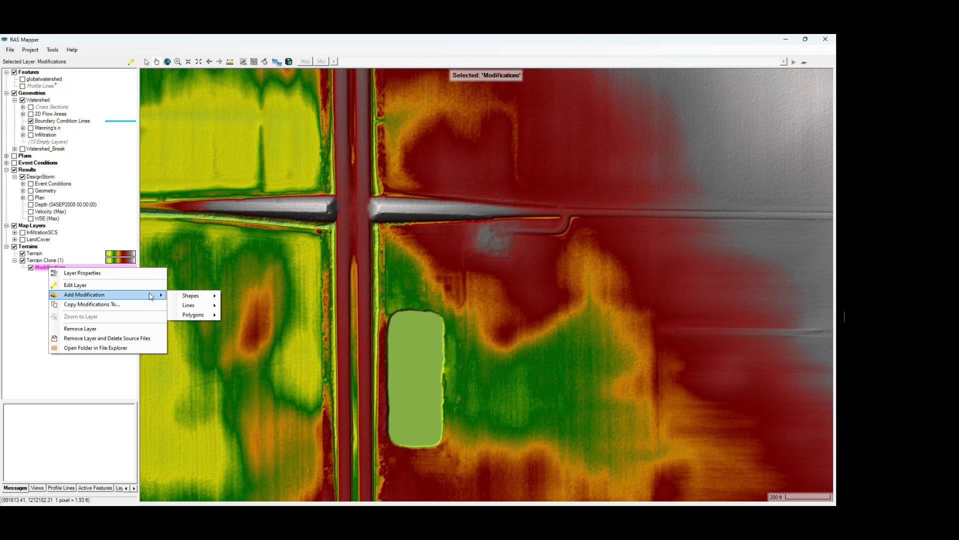
mouse_move(179, 297)
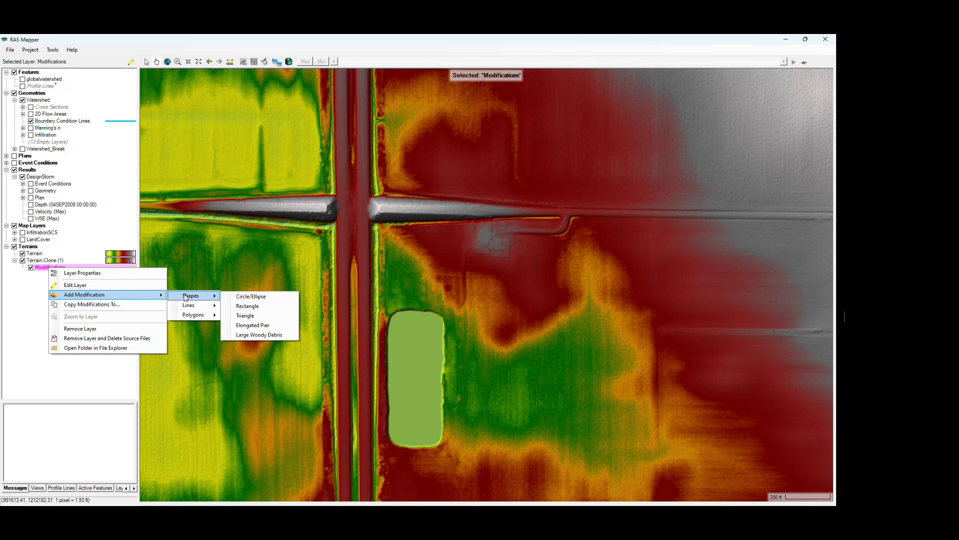
mouse_move(192, 317)
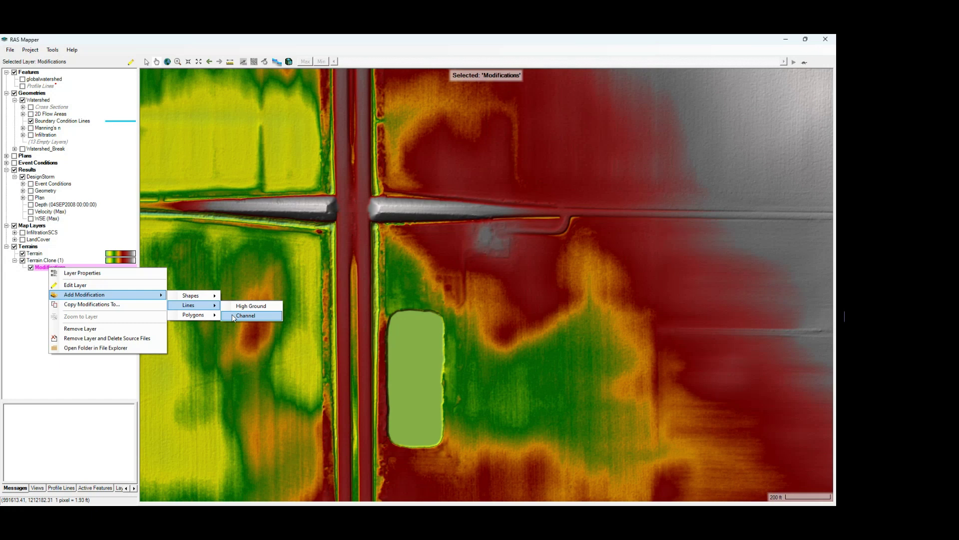
left_click(245, 315)
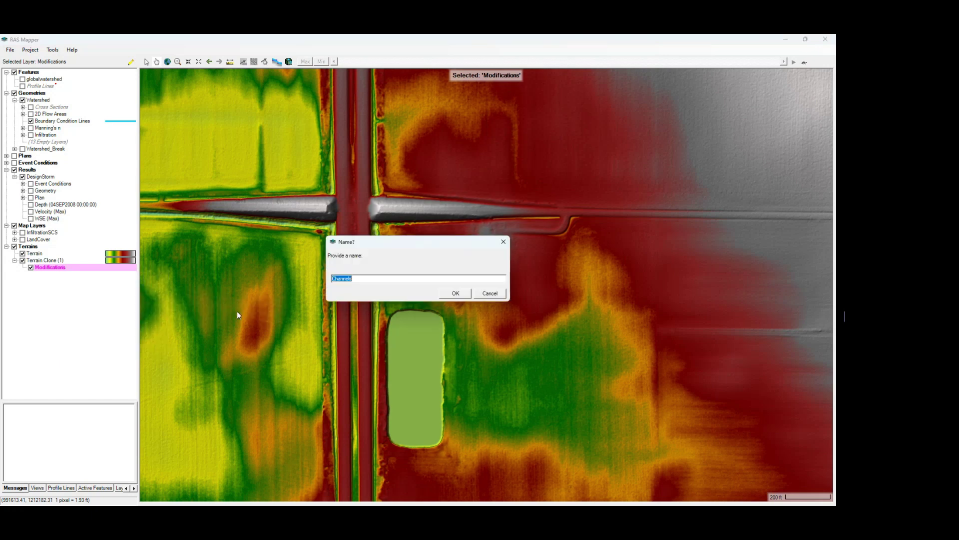
left_click(455, 294)
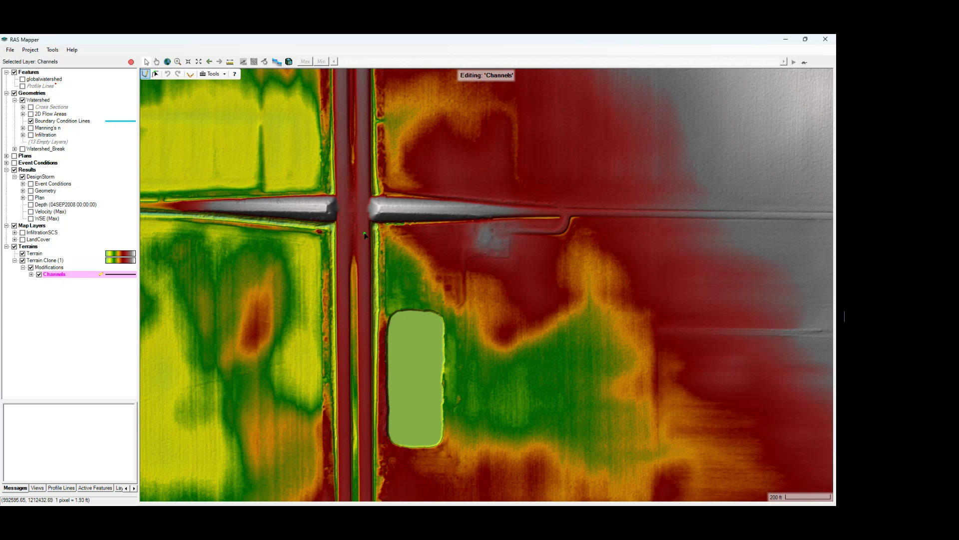
- Zoom in on the road crossing and place the first Channels vertex east of the road
scroll(372, 232, "up", 2)
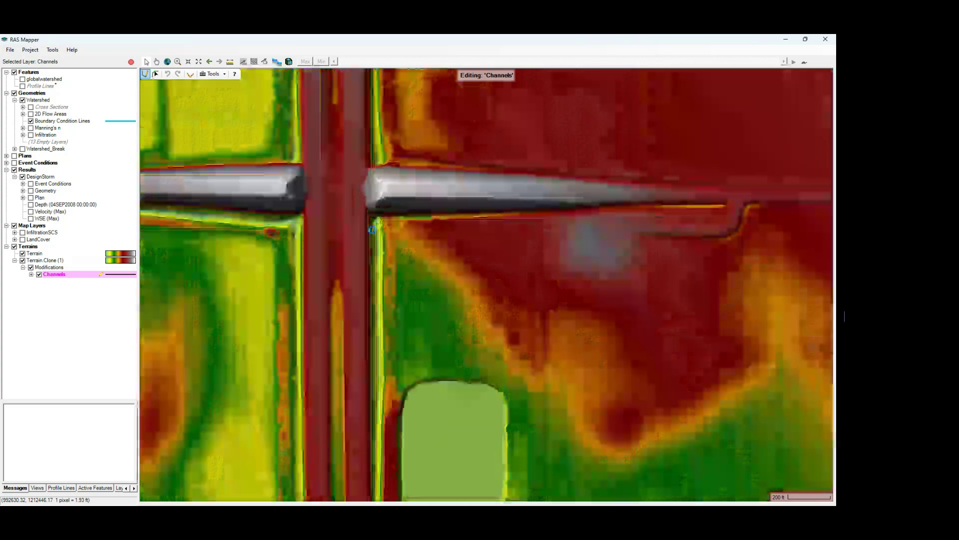
scroll(372, 226, "up", 1)
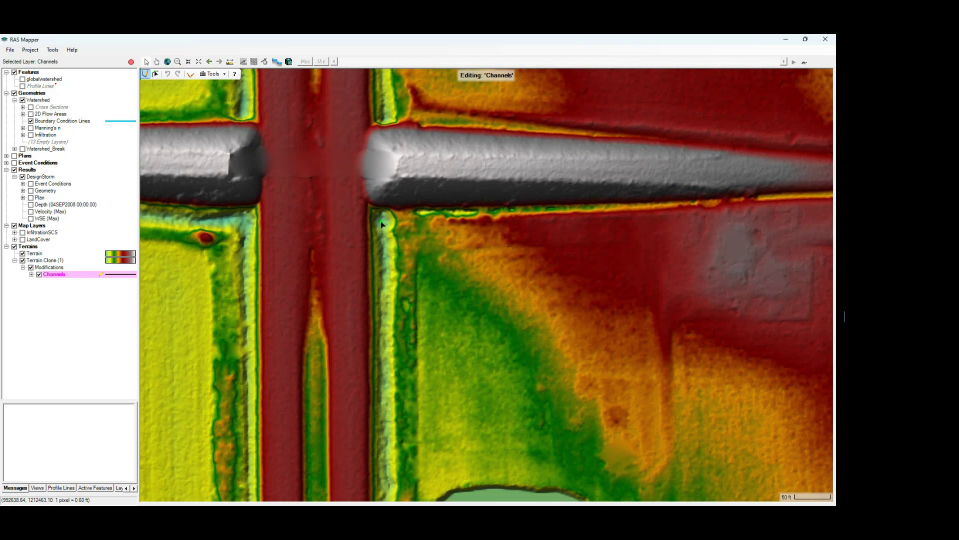
left_click(382, 222)
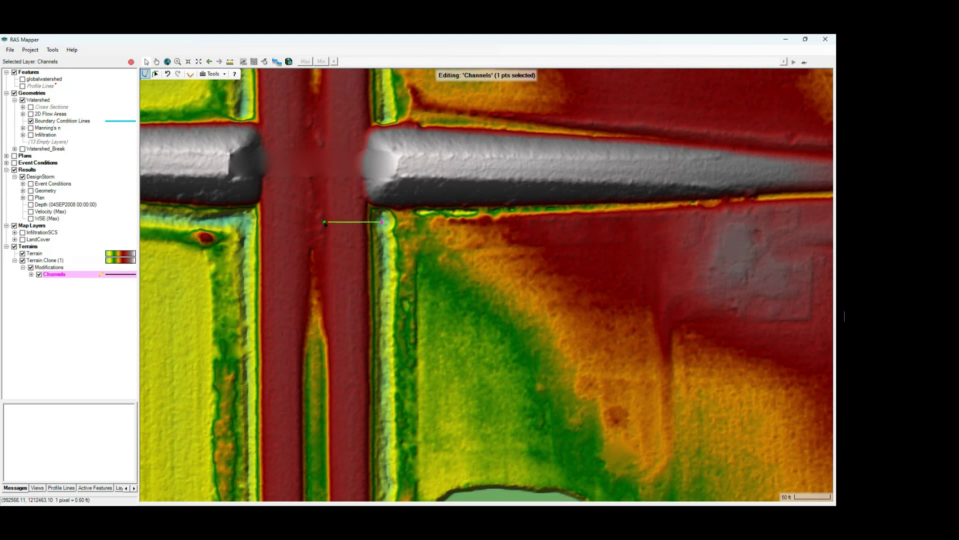
- End Channel 1 west of the road using Lower (Terrain/User) Value, 20 ft max extent, 10 ft bottom width
double_click(243, 220)
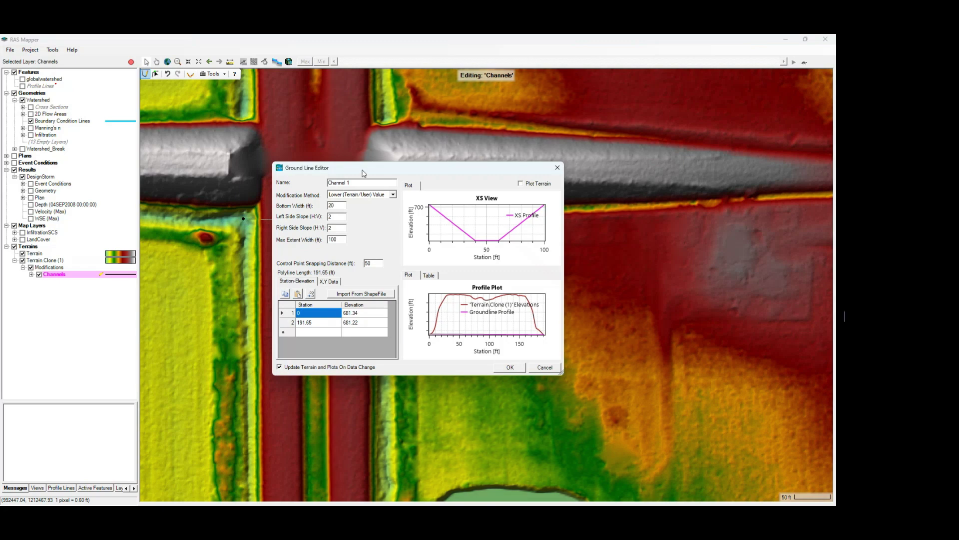
left_click_drag(363, 172, 500, 180)
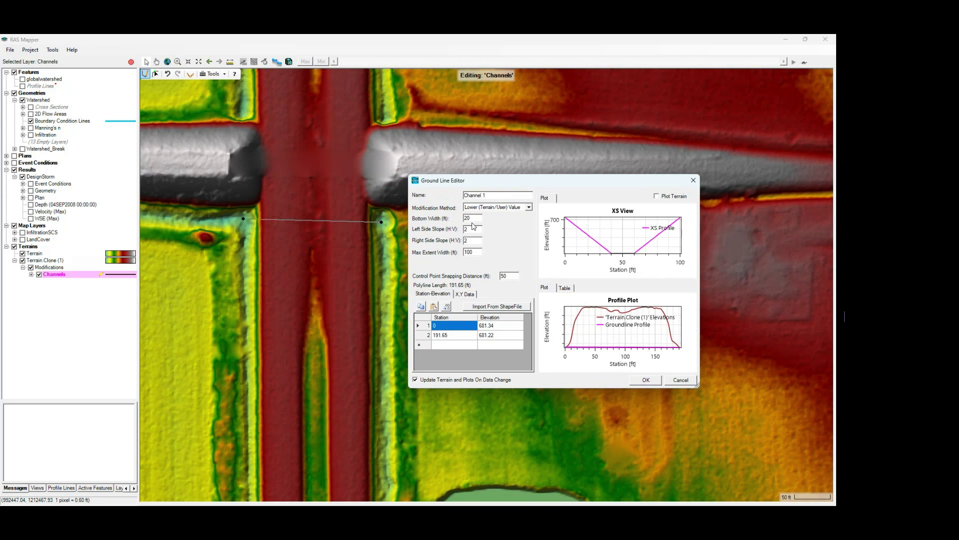
left_click(529, 208)
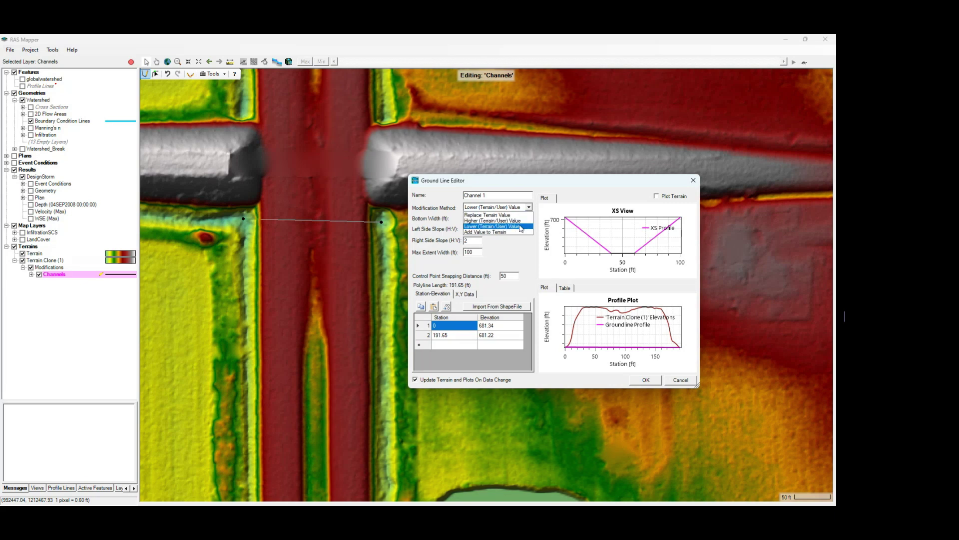
left_click(518, 231)
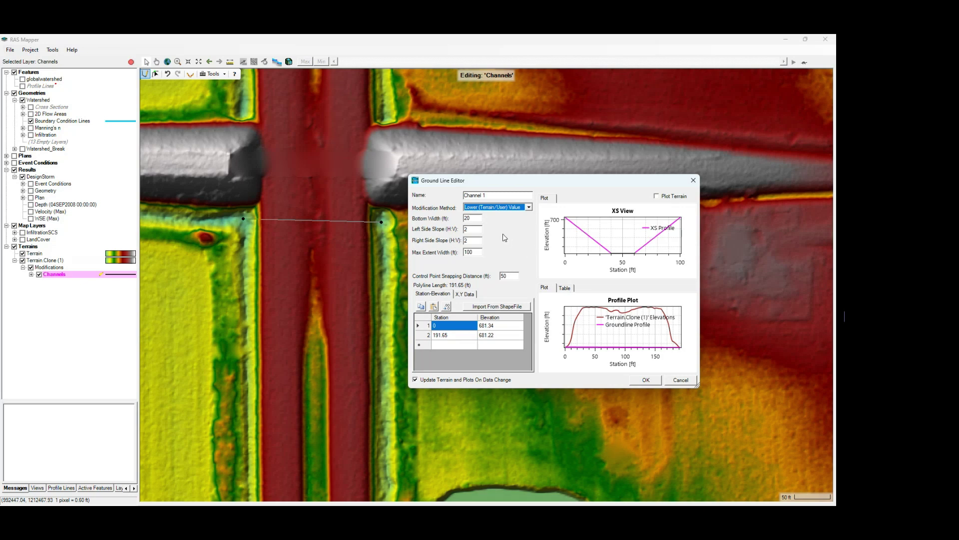
left_click(477, 225)
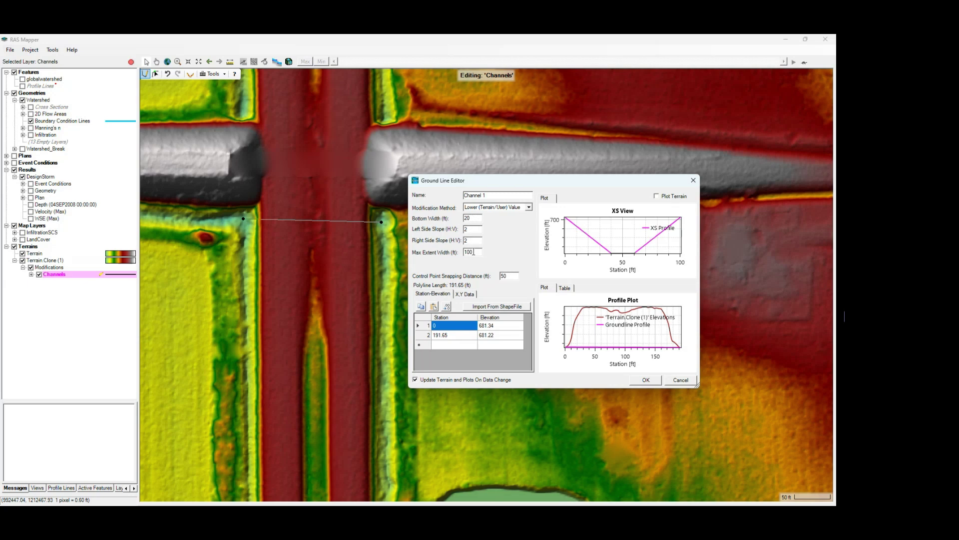
double_click(474, 252)
type("20")
double_click(472, 218)
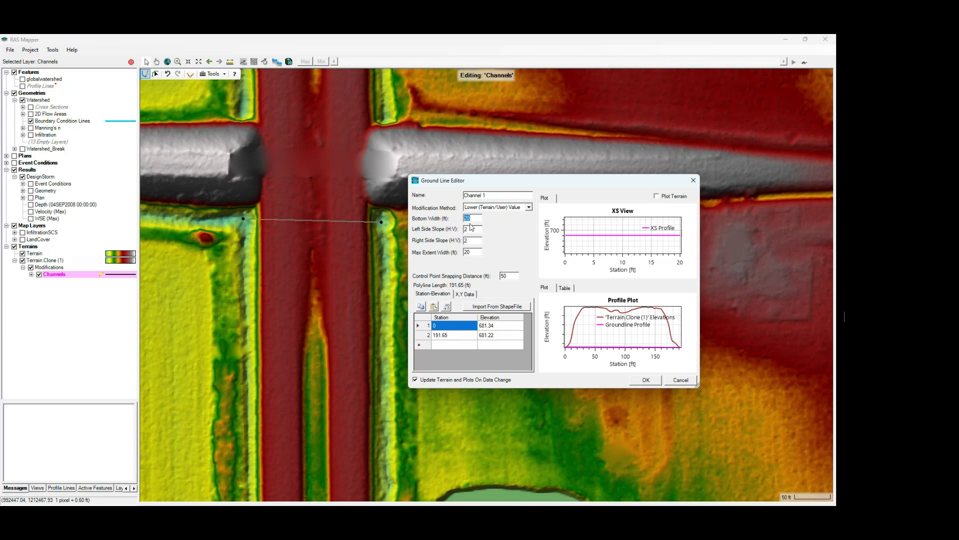
type("10")
left_click(646, 380)
- Hide the original Terrain and rescale Terrain.Clone (1)'s legend to the visible 680.8–706.2 ft range
left_click(23, 254)
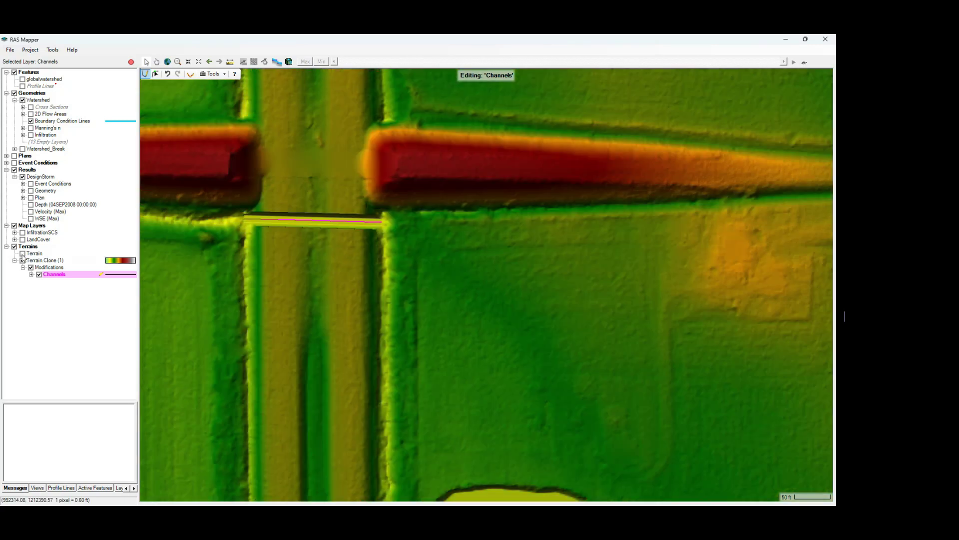
right_click(47, 262)
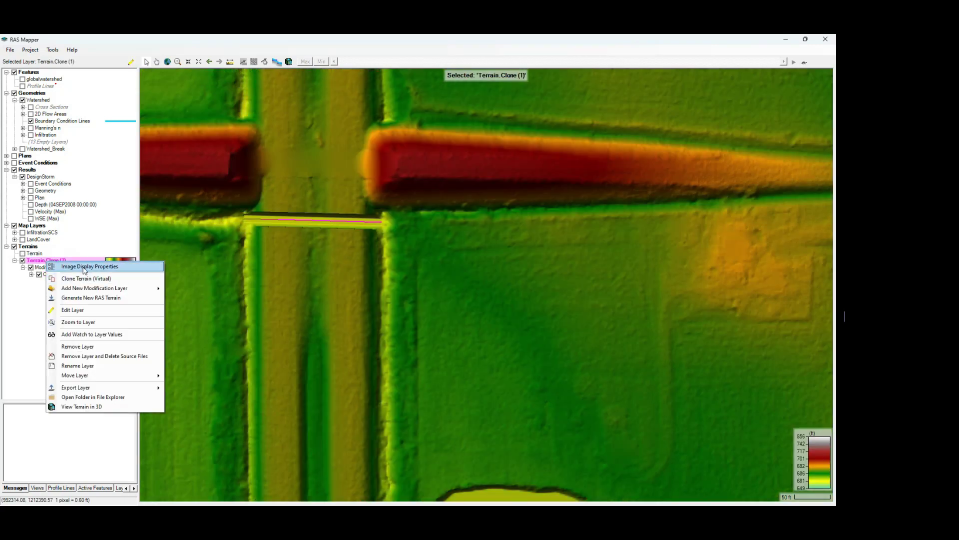
left_click(74, 269)
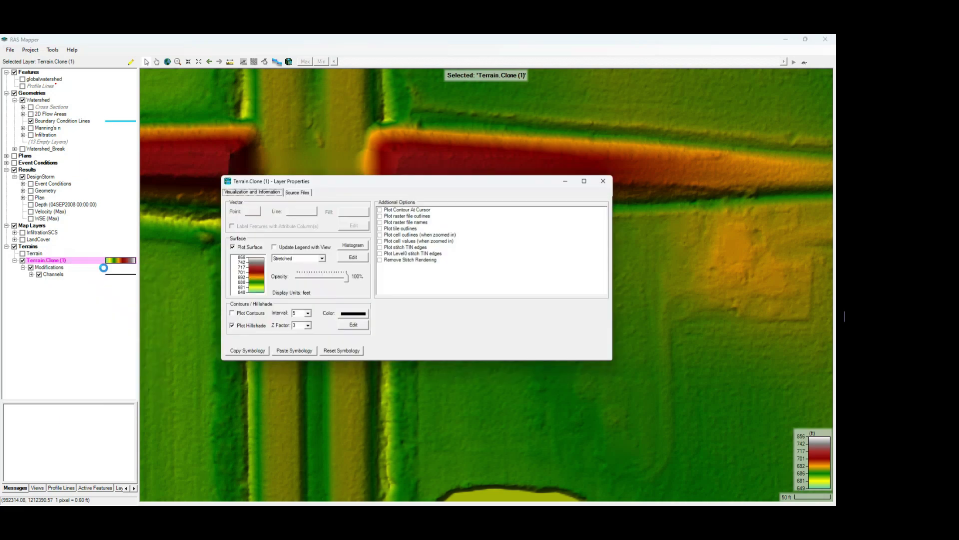
left_click(269, 246)
left_click(613, 177)
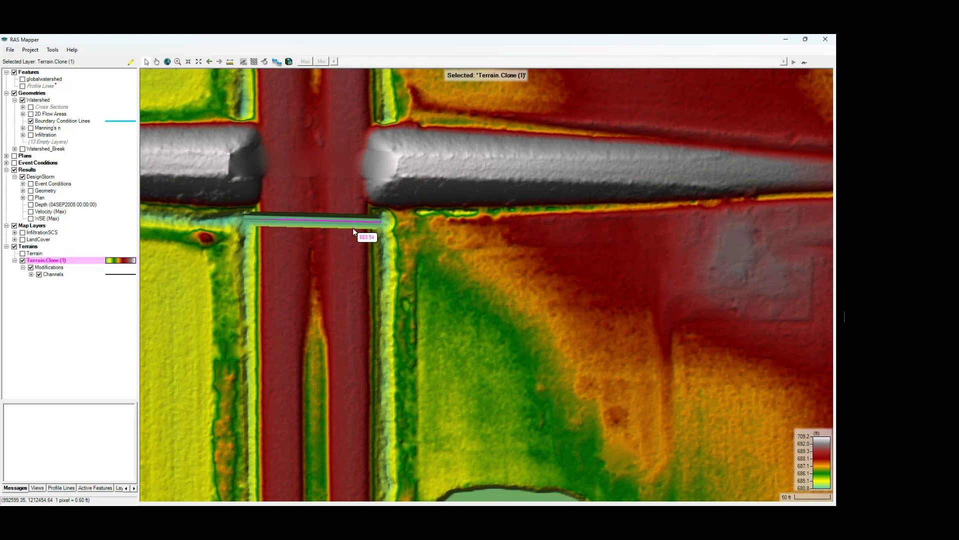
- Open Channel 1's Ground Line Editor from the Channels layer and set its bottom width to 5 ft
double_click(52, 275)
right_click(53, 276)
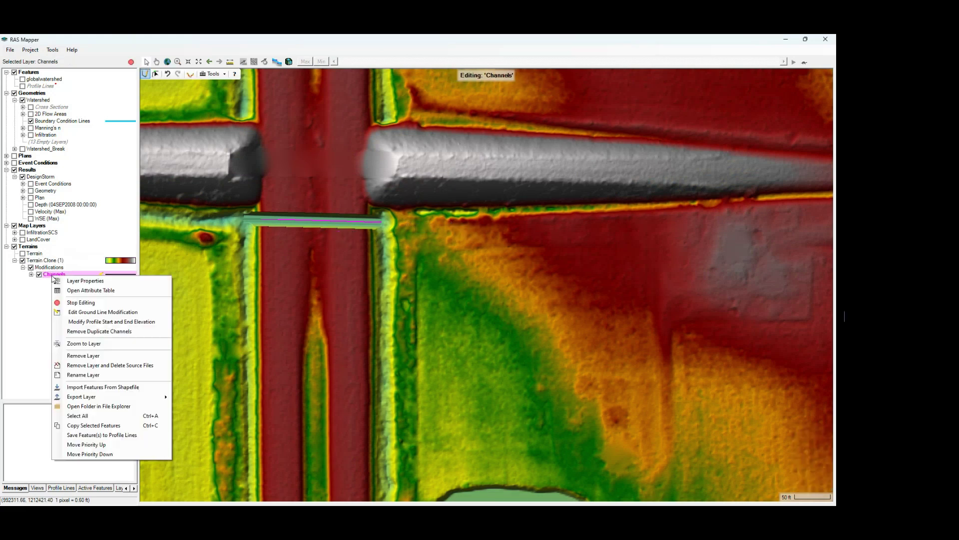
left_click(82, 313)
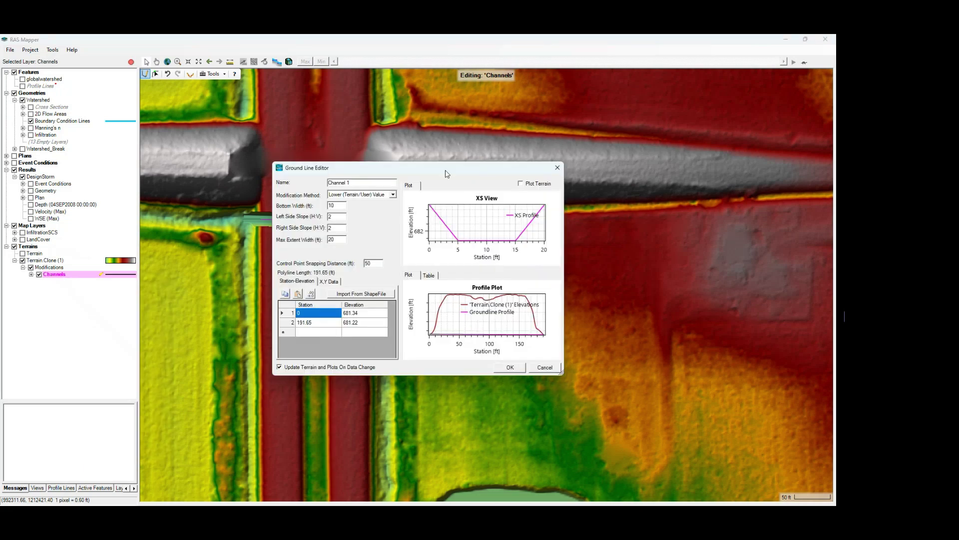
left_click_drag(448, 171, 596, 229)
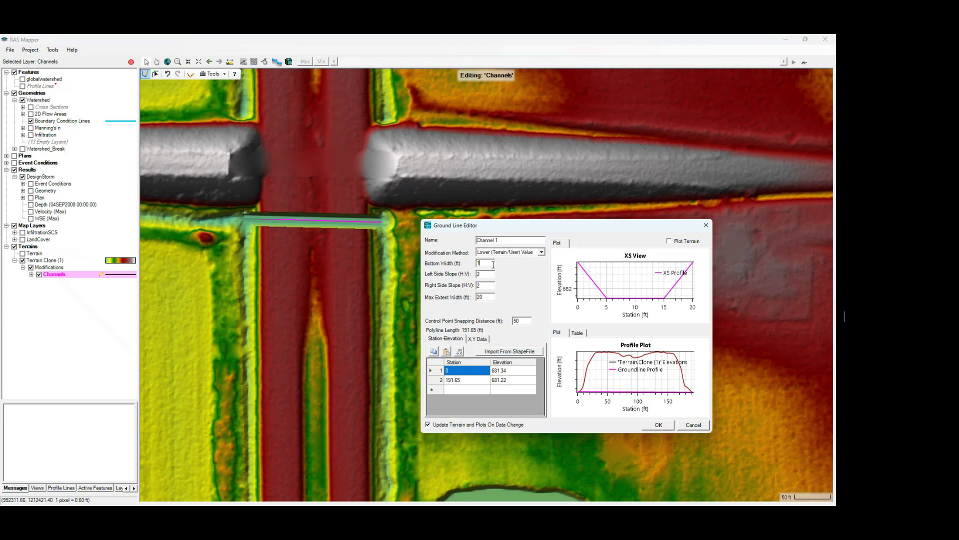
key("Tab")
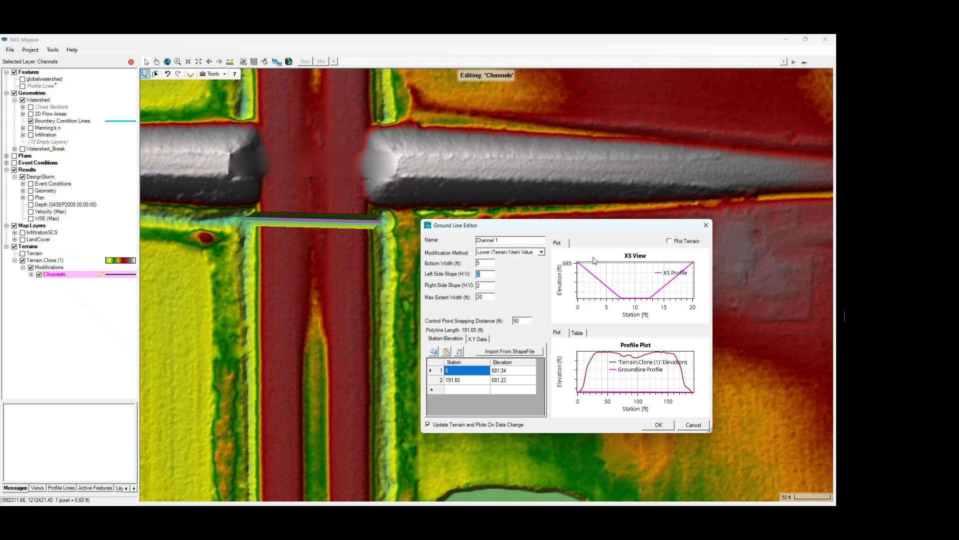
mouse_move(677, 279)
mouse_move(588, 386)
mouse_move(603, 358)
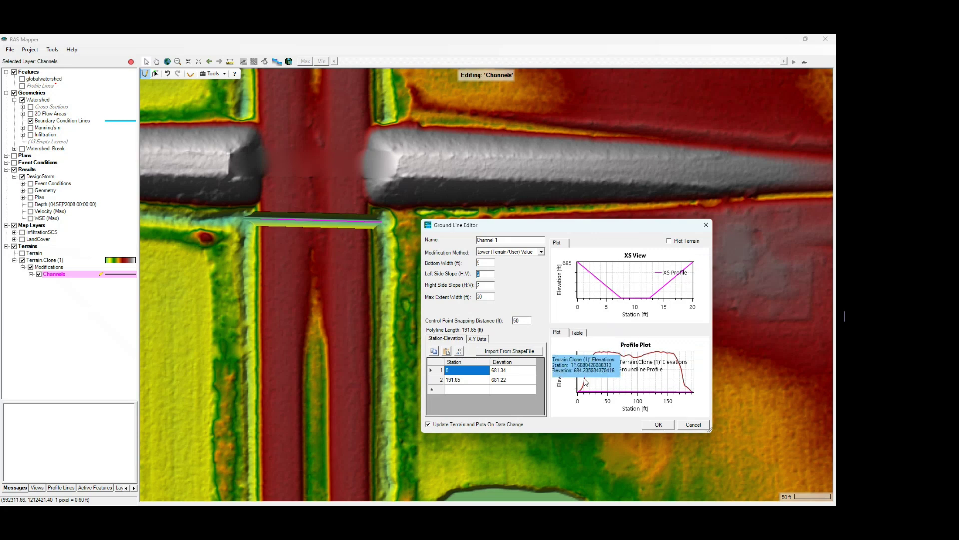
mouse_move(666, 356)
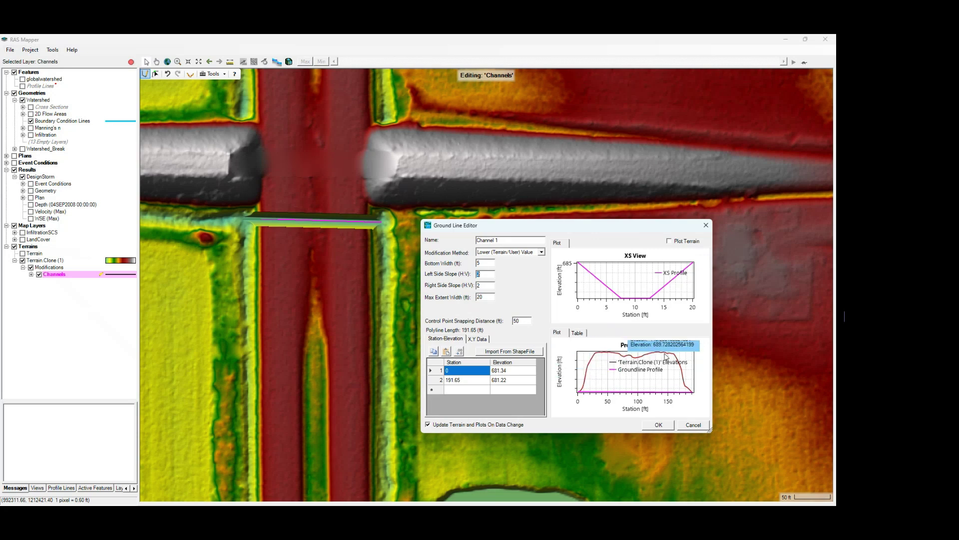
- Set Channel 1's Max Extent Width to 10 ft and Bottom Width to 10 ft, then apply
double_click(483, 297)
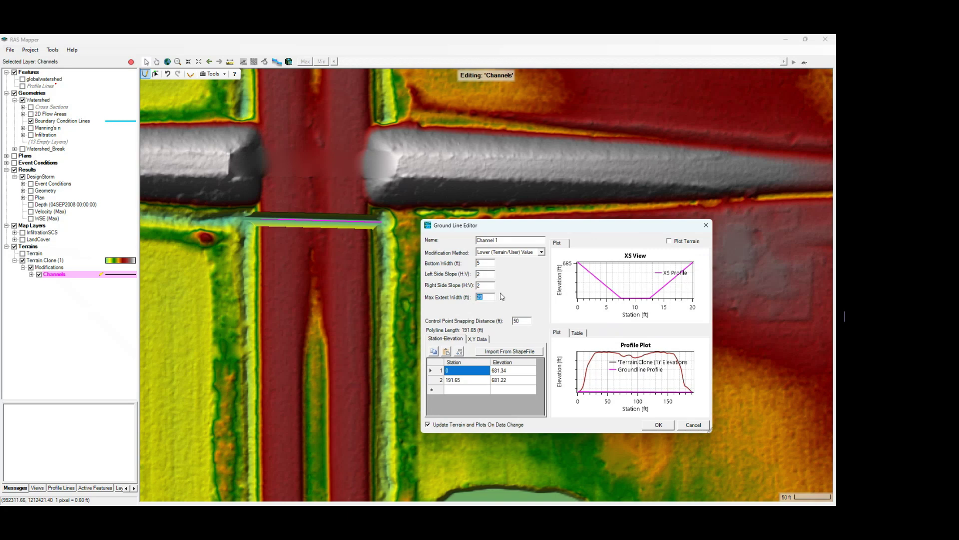
type("10")
key("shift+Tab")
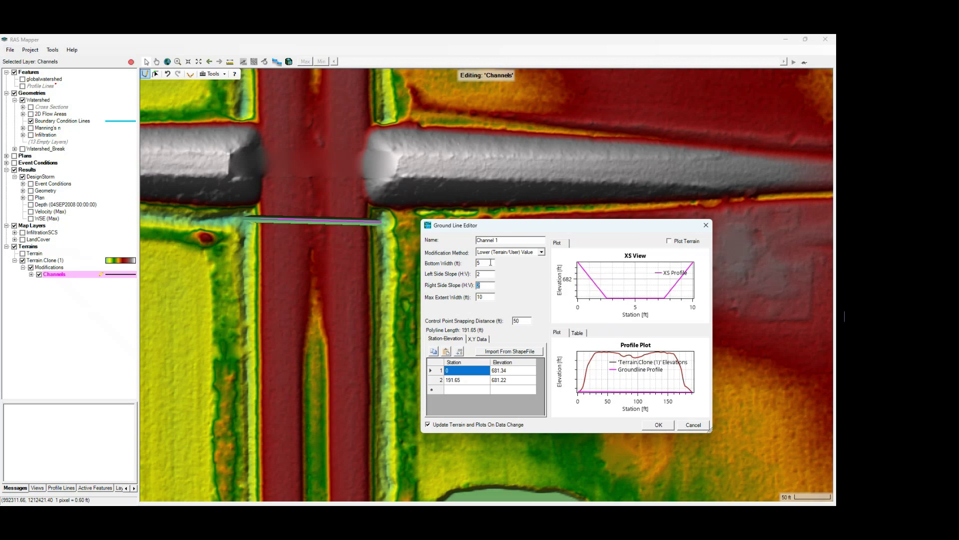
key("shift+Tab")
key("shift+Tab")
type("10")
left_click(492, 274)
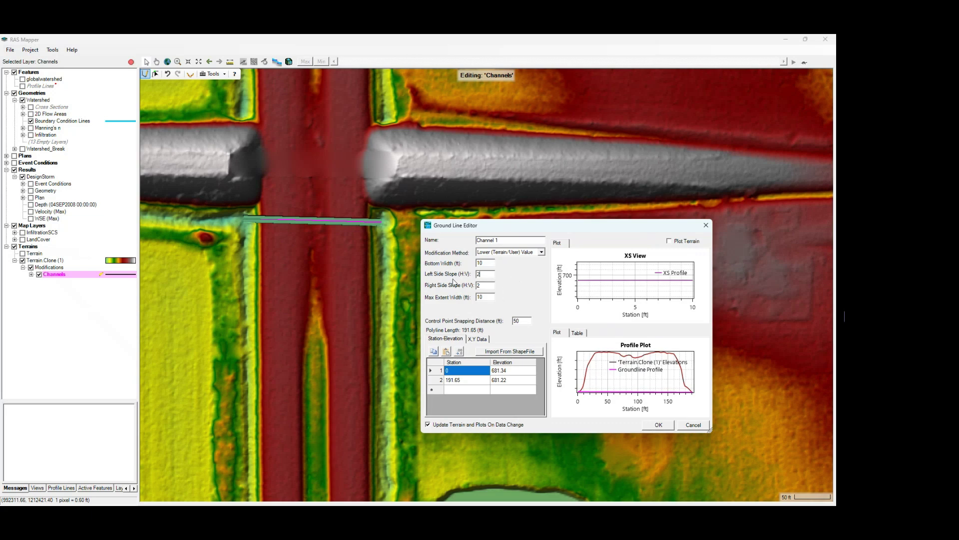
left_click(657, 425)
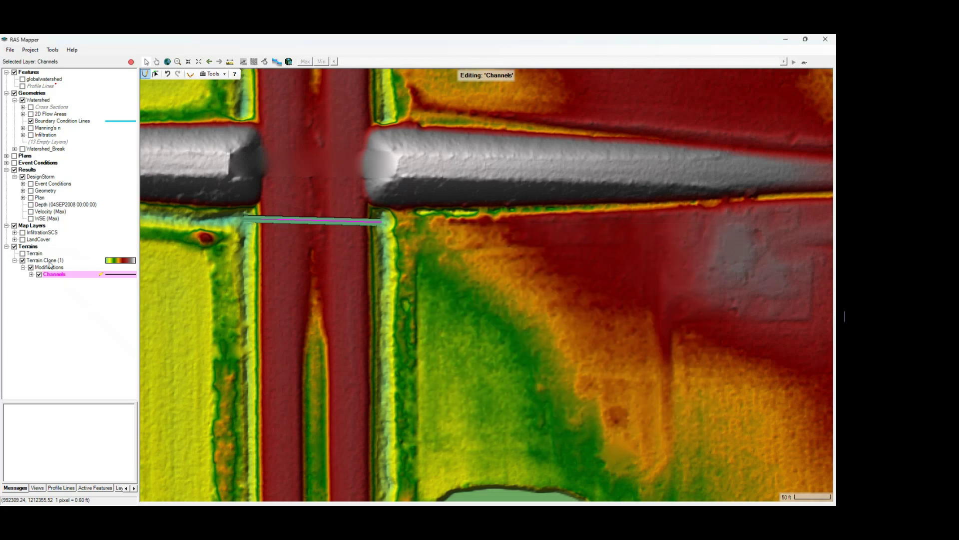
- Associate the Watershed geometry with Terrain Clone (1), then select the Depth results layer
right_click(37, 94)
left_click(68, 119)
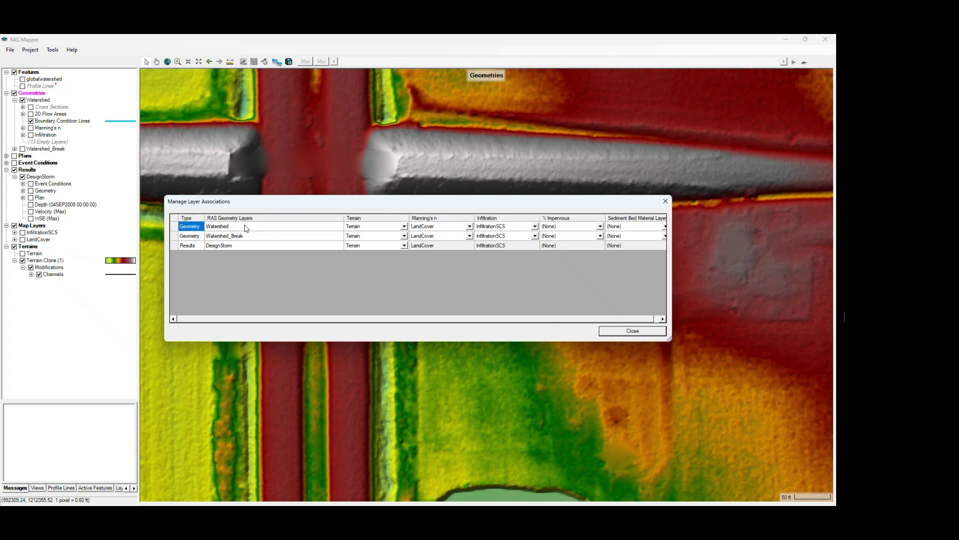
left_click(404, 227)
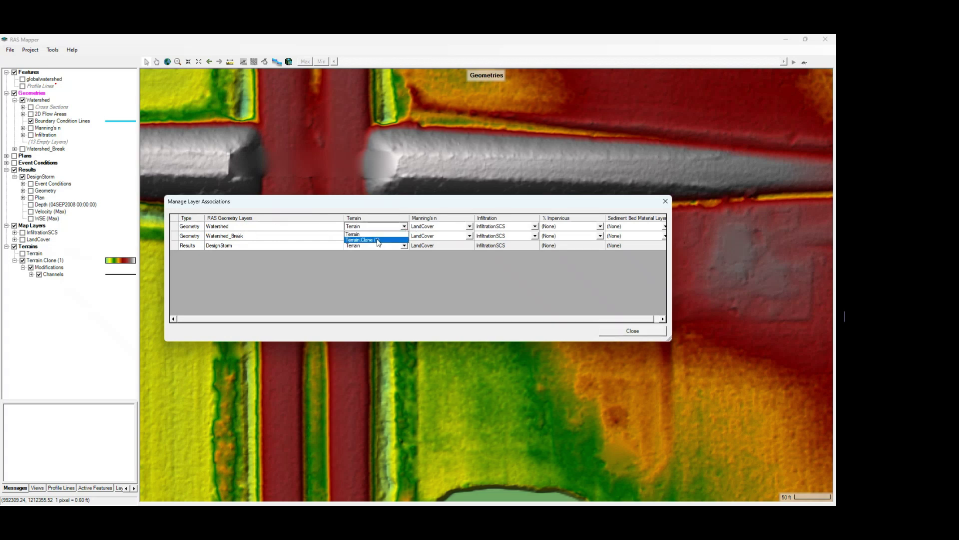
left_click(379, 241)
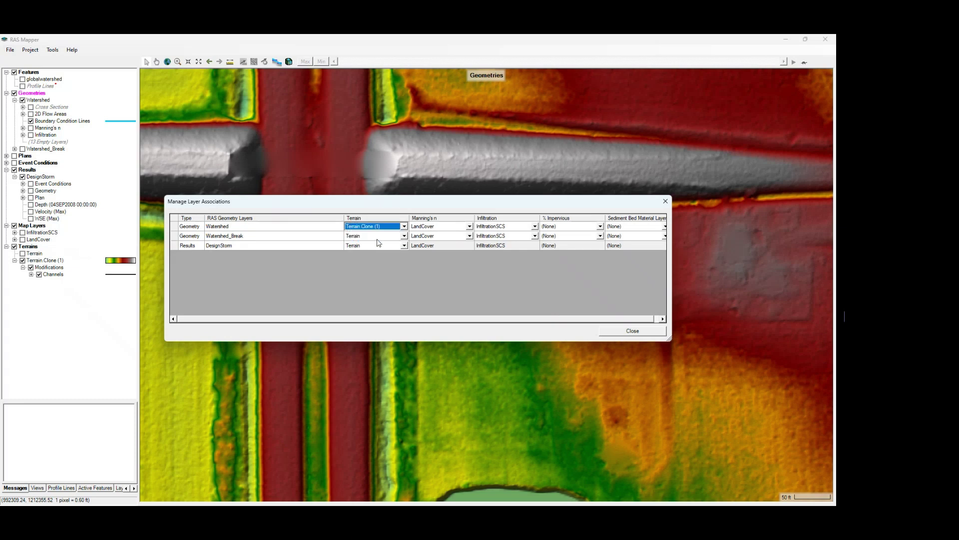
left_click(611, 332)
left_click(9, 50)
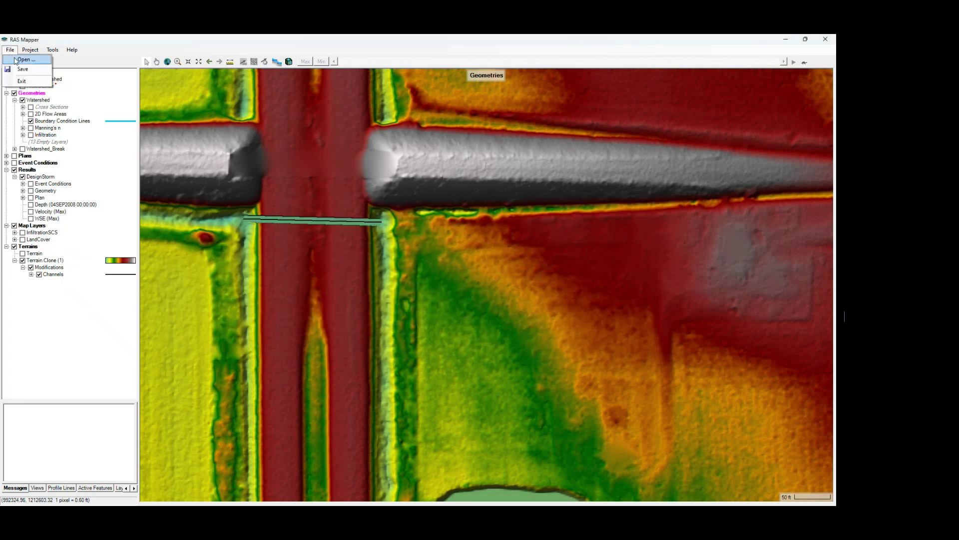
left_click(24, 74)
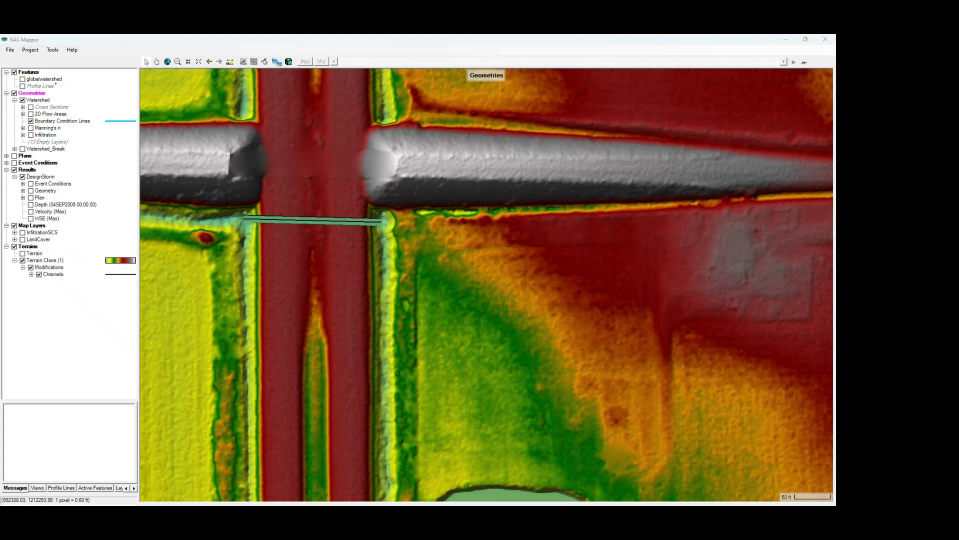
left_click(49, 205)
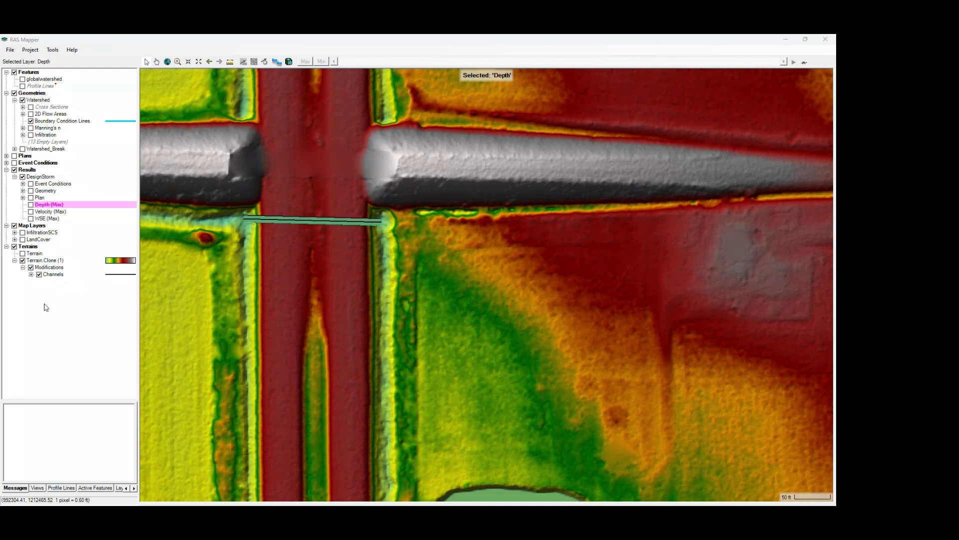
- Display Depth (Max) over the cloned terrain and slide the time back toward 03SEP2008 02:00:00
left_click(31, 205)
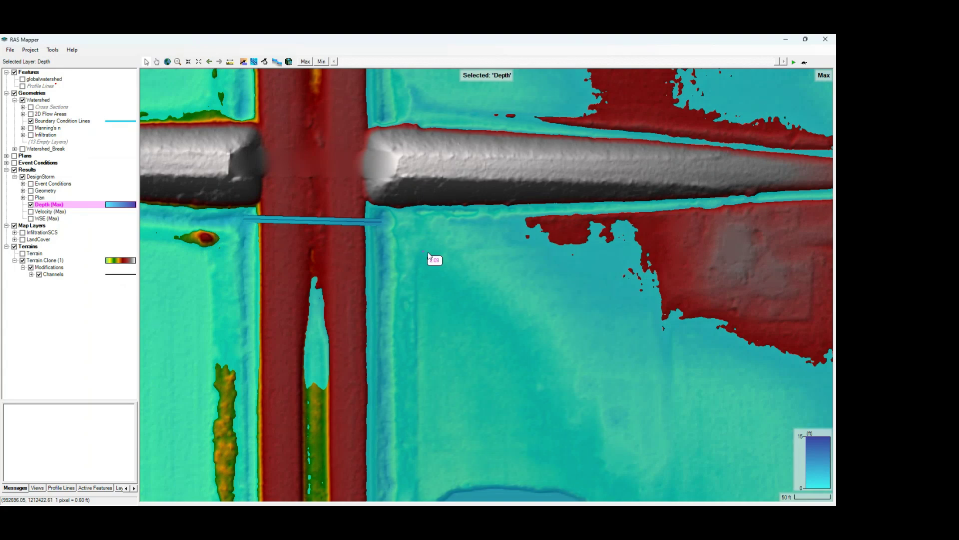
scroll(532, 258, "down", 1)
scroll(525, 280, "down", 1)
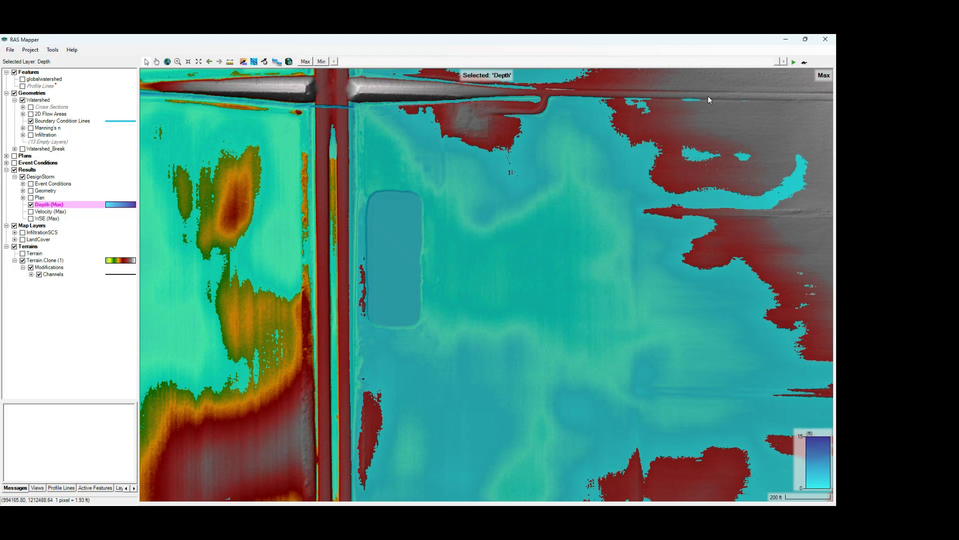
mouse_move(773, 63)
left_mouse_down()
mouse_move(699, 75)
mouse_move(374, 77)
mouse_move(601, 76)
mouse_move(758, 62)
left_mouse_up()
- Pan and zoom to the road crossing to read about 0.90 ft depth in the channel cut
mouse_move(544, 255)
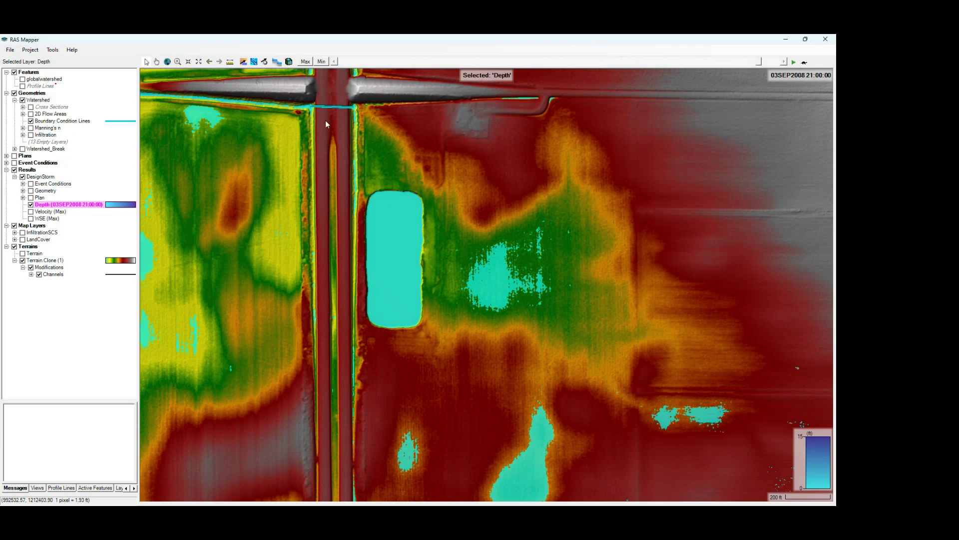
left_click_drag(338, 115, 378, 200)
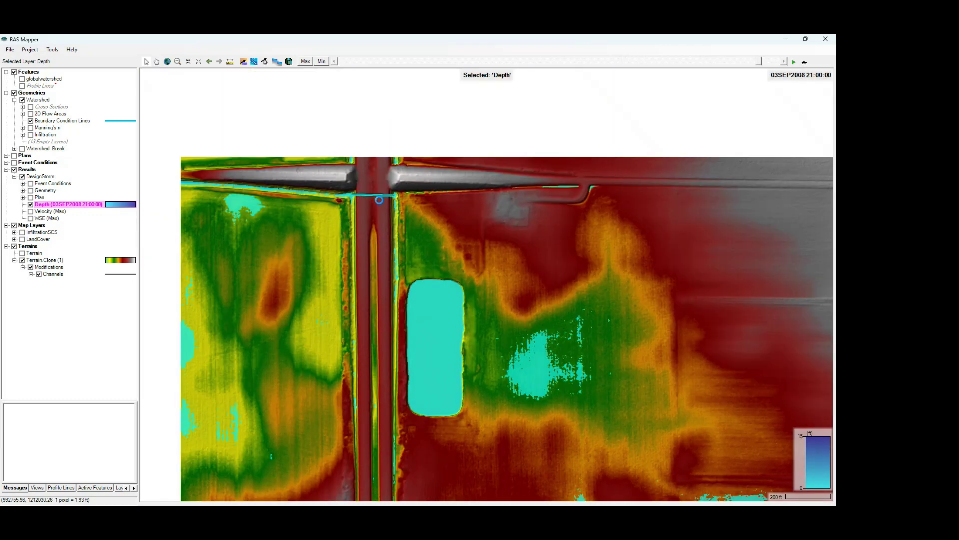
scroll(379, 200, "up", 1)
scroll(260, 206, "down", 2)
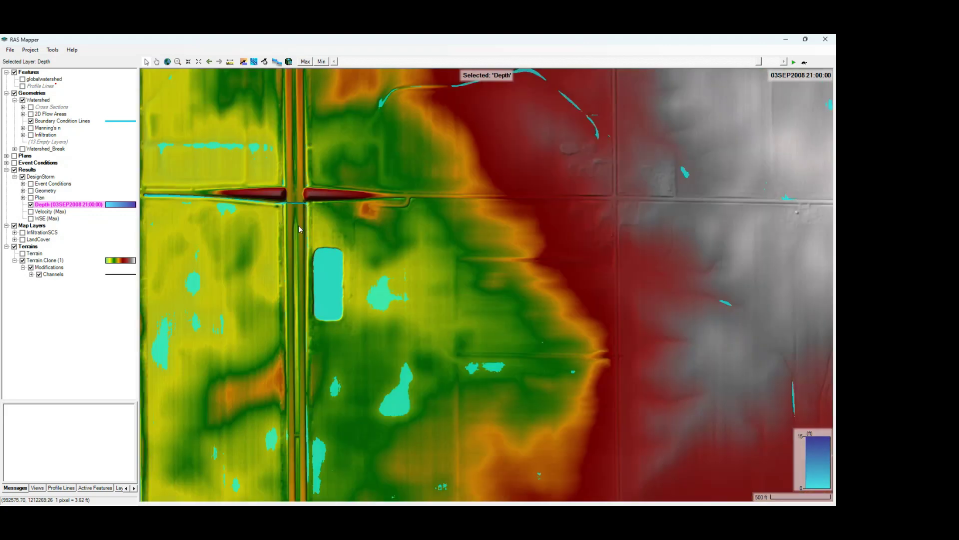
scroll(314, 193, "up", 3)
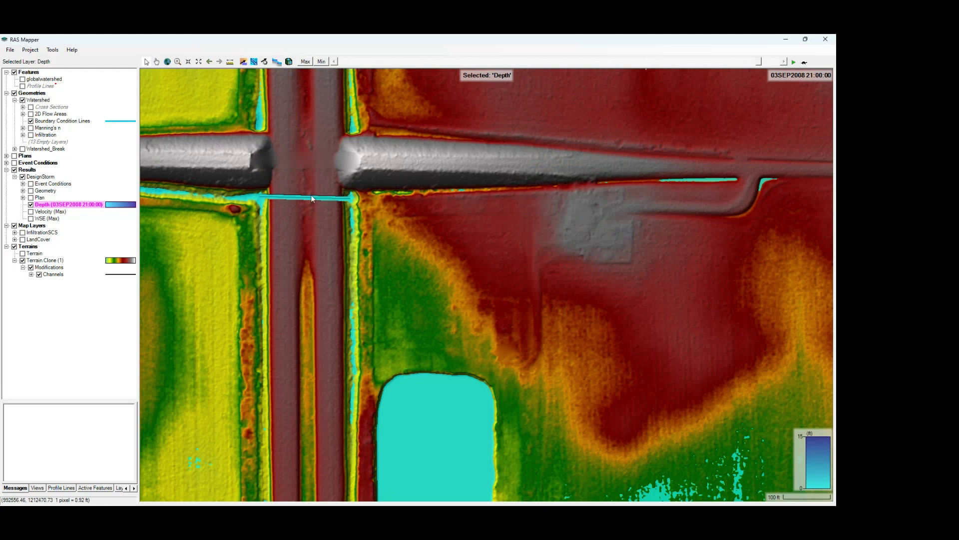
mouse_move(345, 203)
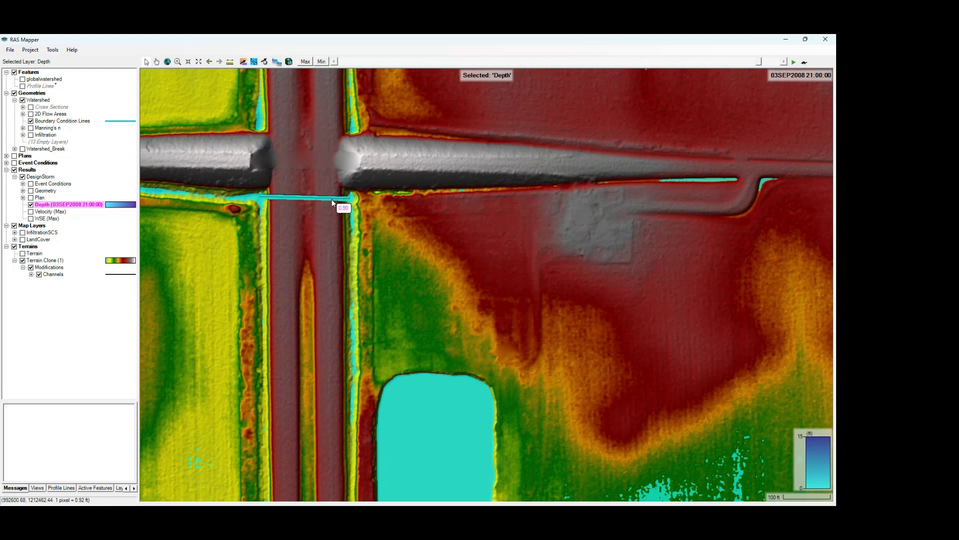